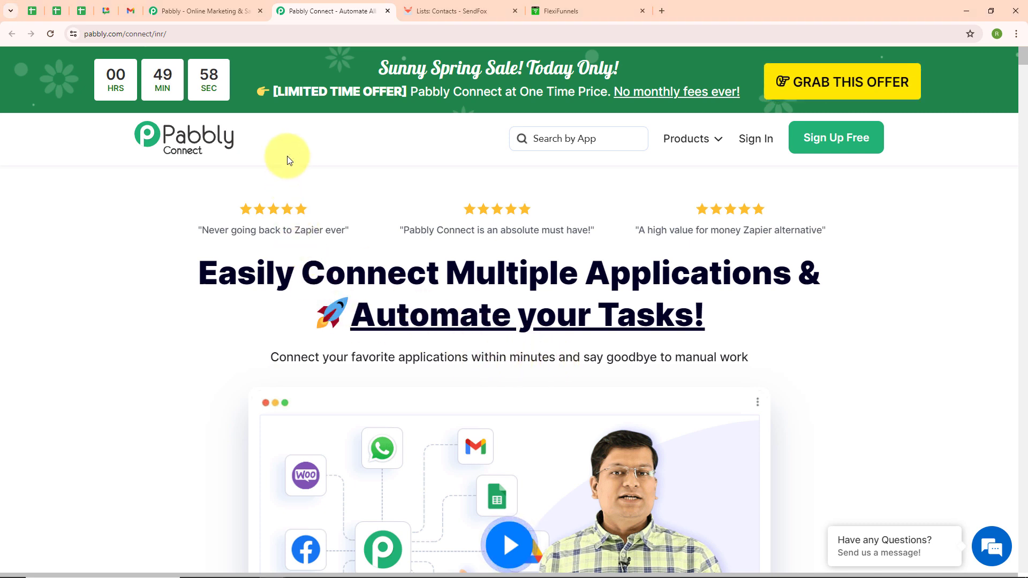
# Step: Sign in to the existing Pabbly account and open the Pabbly Connect dashboard
pyautogui.click(215, 33)
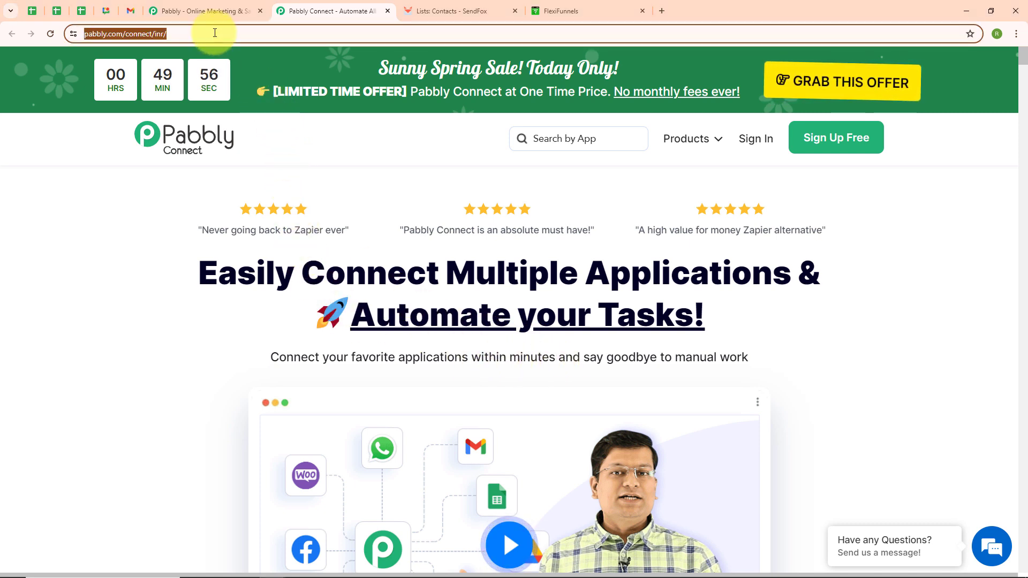
pyautogui.click(320, 177)
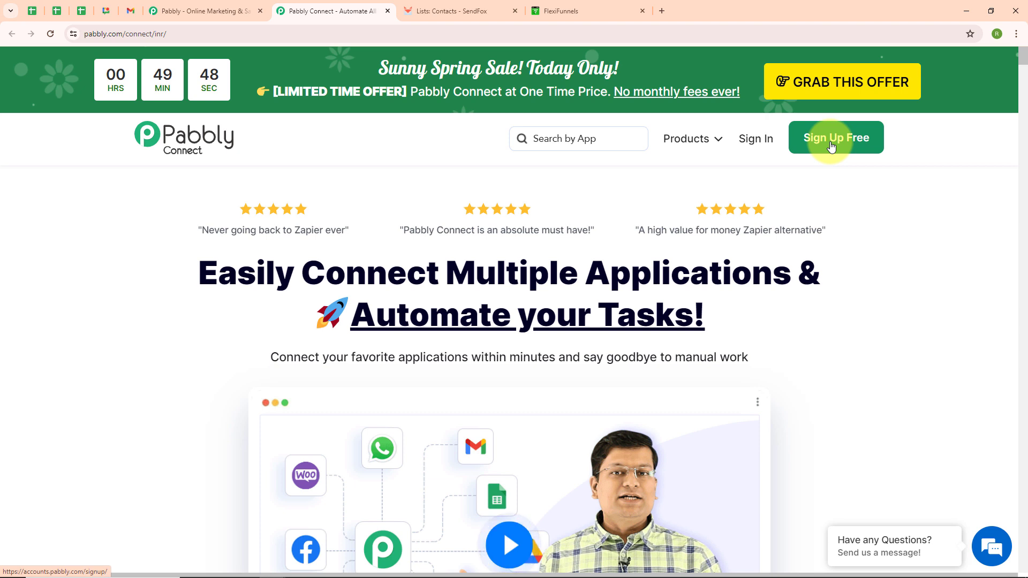
pyautogui.click(758, 144)
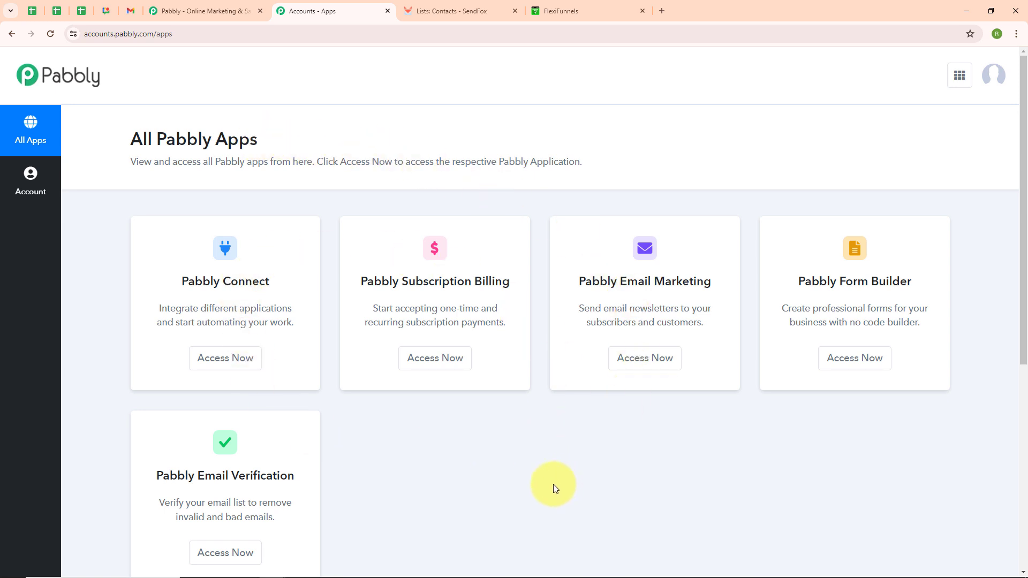
pyautogui.click(223, 357)
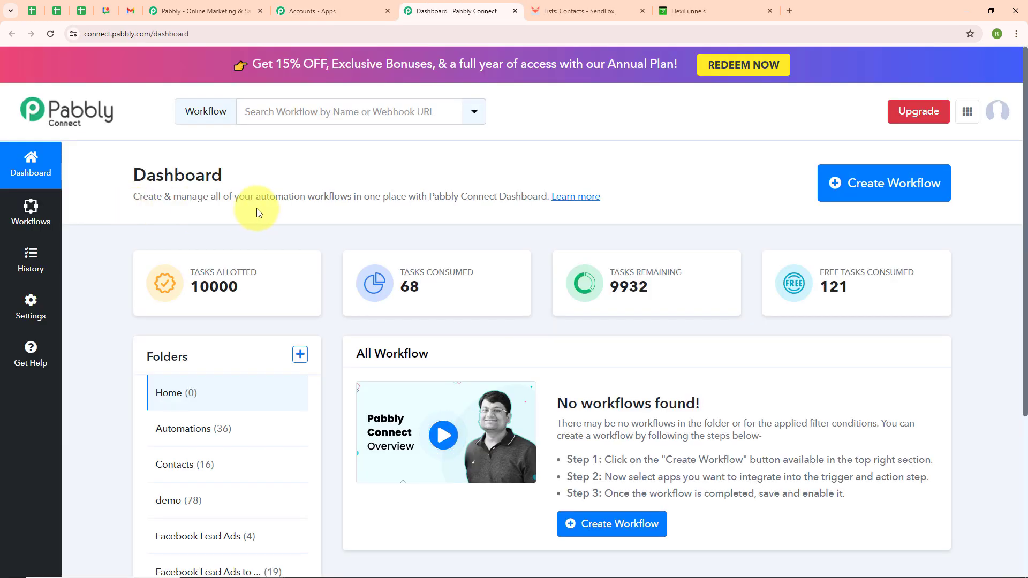
# Step: Create a workflow named "Create SendFox Contact on FlexiFunnels Form Submission" in the Automations folder
pyautogui.click(867, 187)
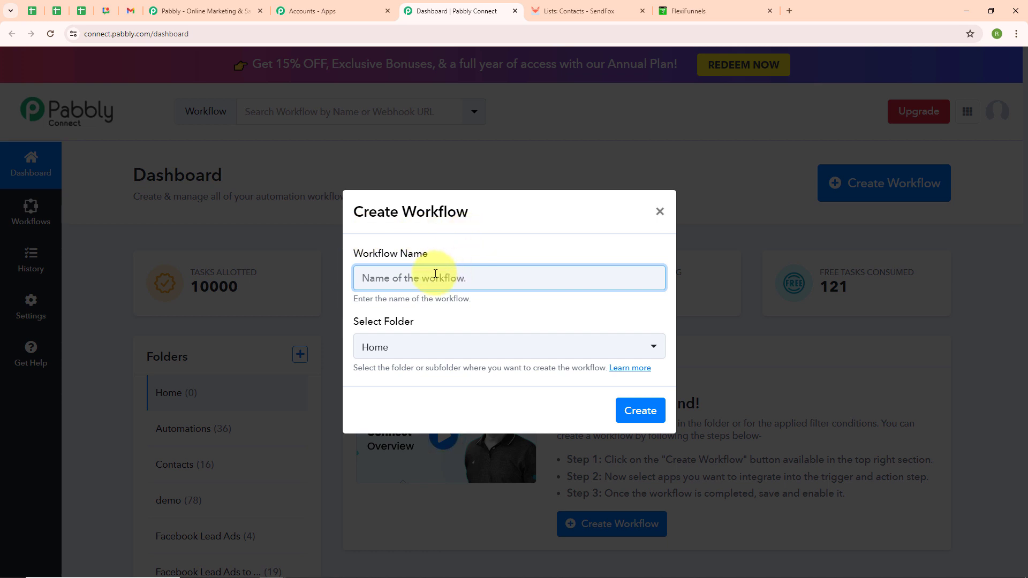
pyautogui.write('Create SendFox Contact on FlexiFunnels Form Submission')
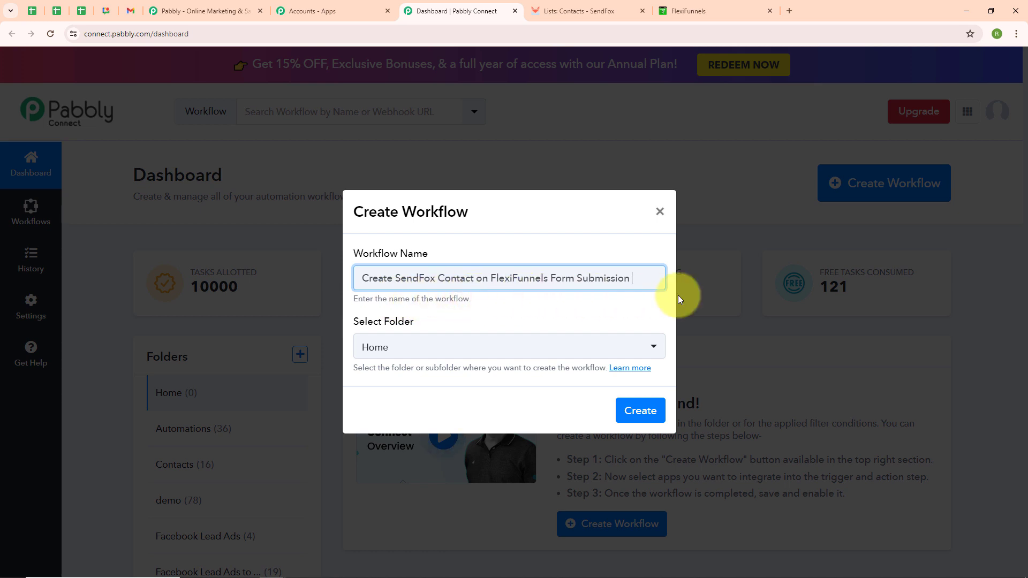
pyautogui.click(436, 355)
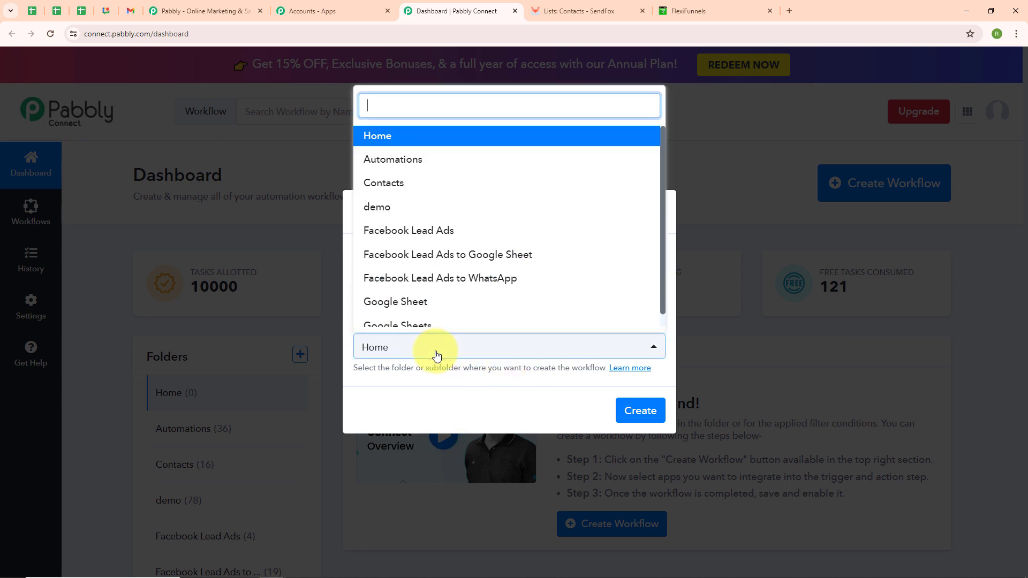
pyautogui.click(435, 162)
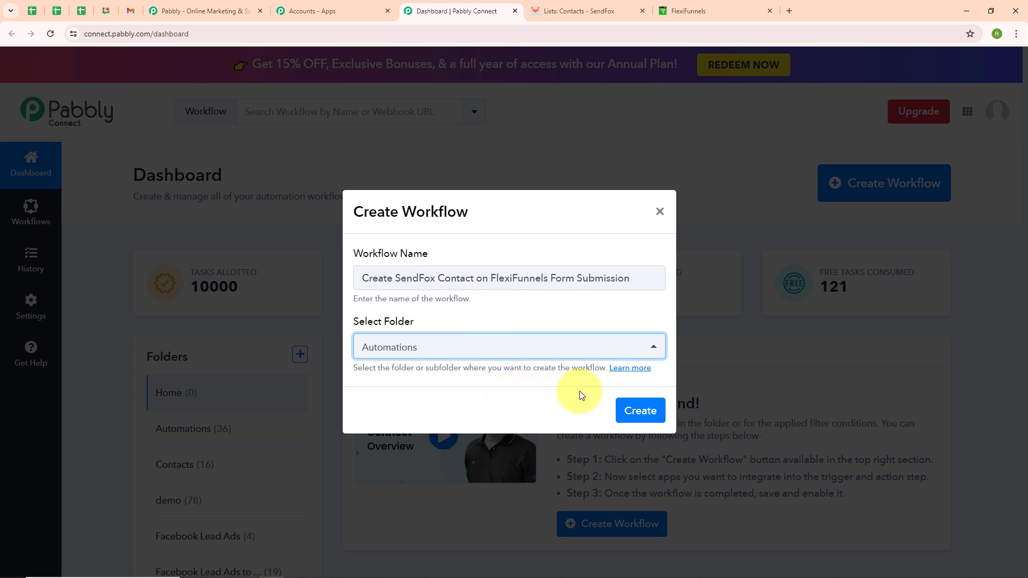
pyautogui.click(641, 413)
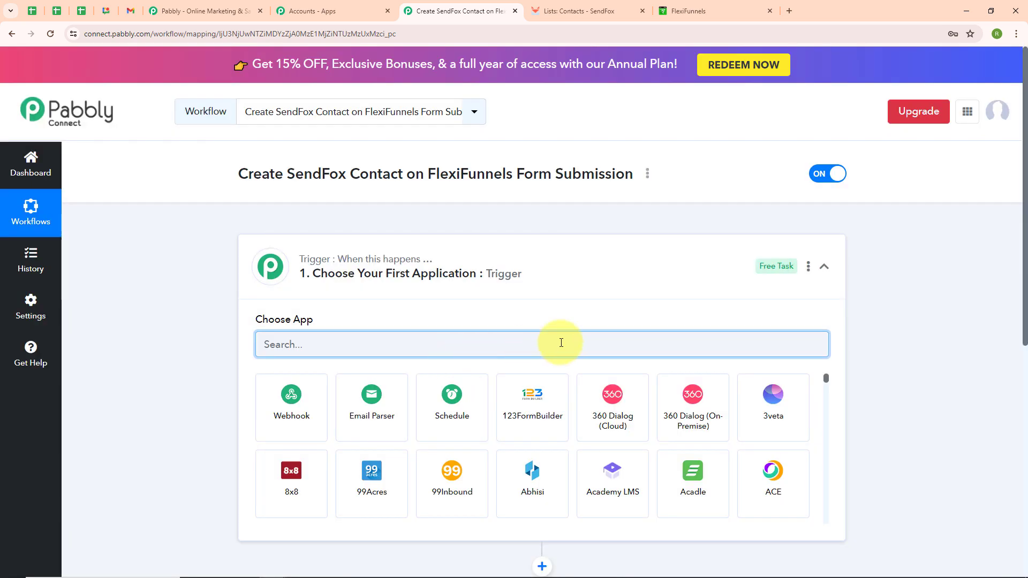
pyautogui.click(824, 270)
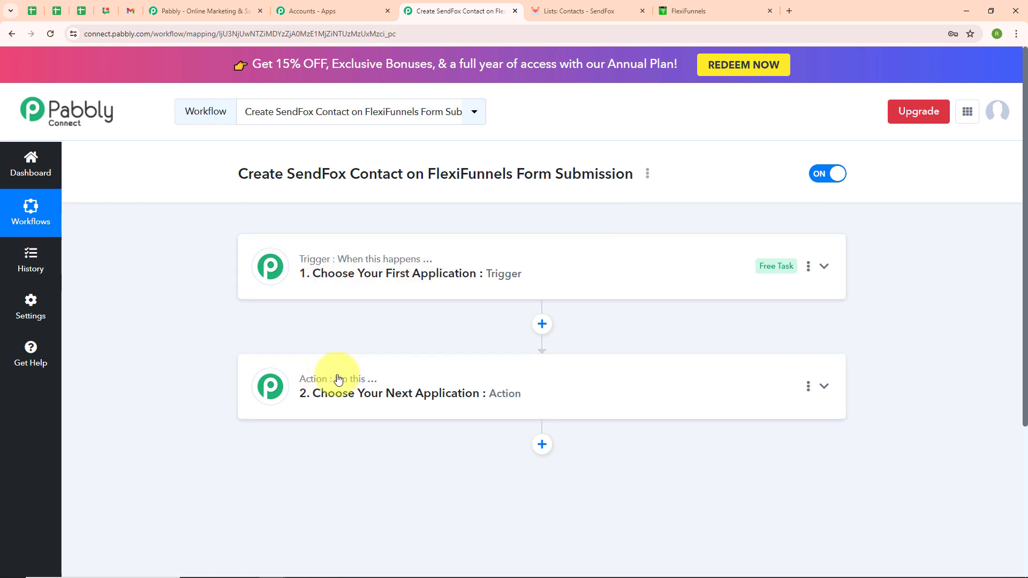
pyautogui.moveTo(336, 391)
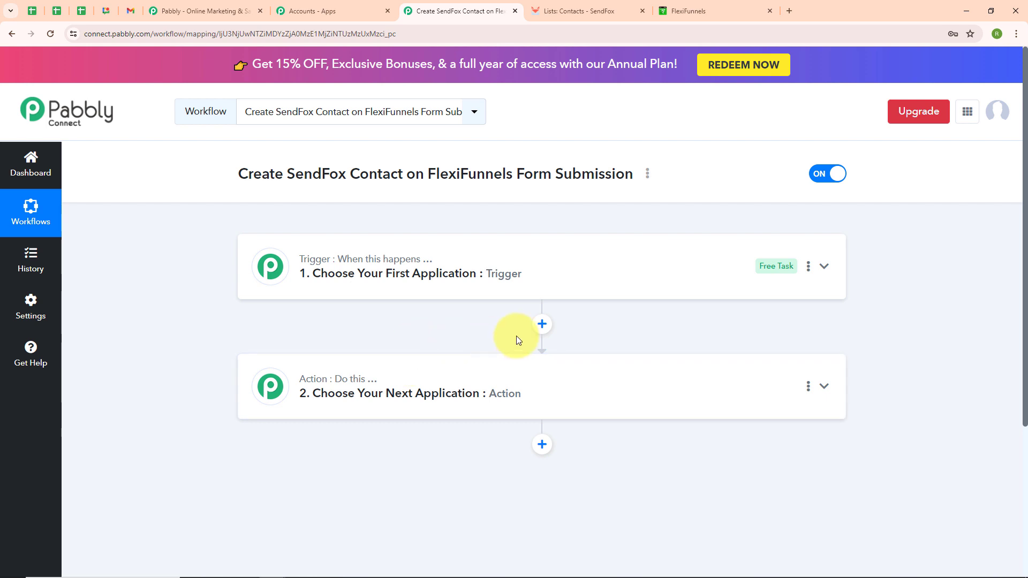
pyautogui.click(825, 268)
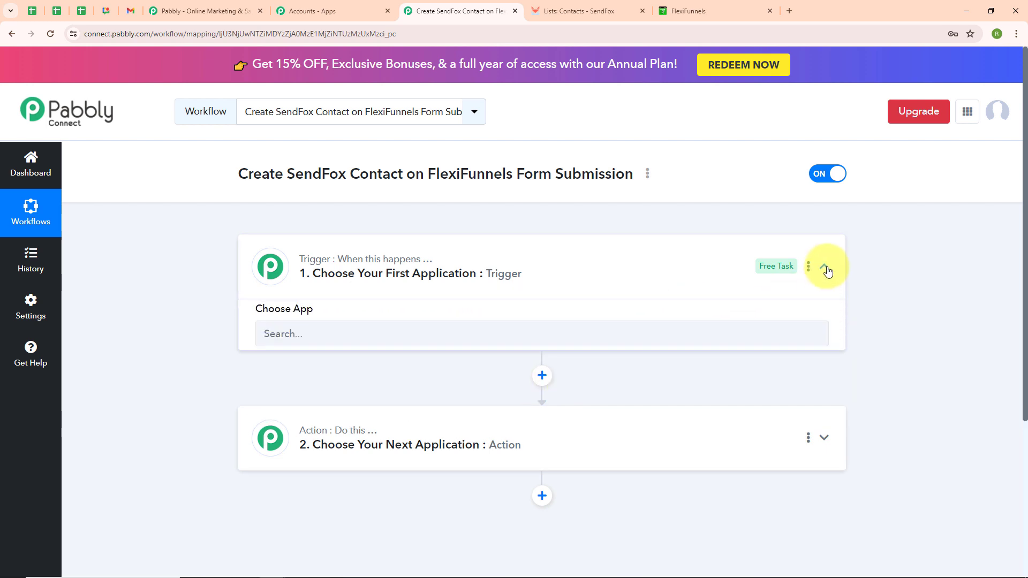
# Step: Set the workflow's trigger app to FlexiFunnels with the New Form Submission event and review its webhook setup instructions
pyautogui.click(365, 348)
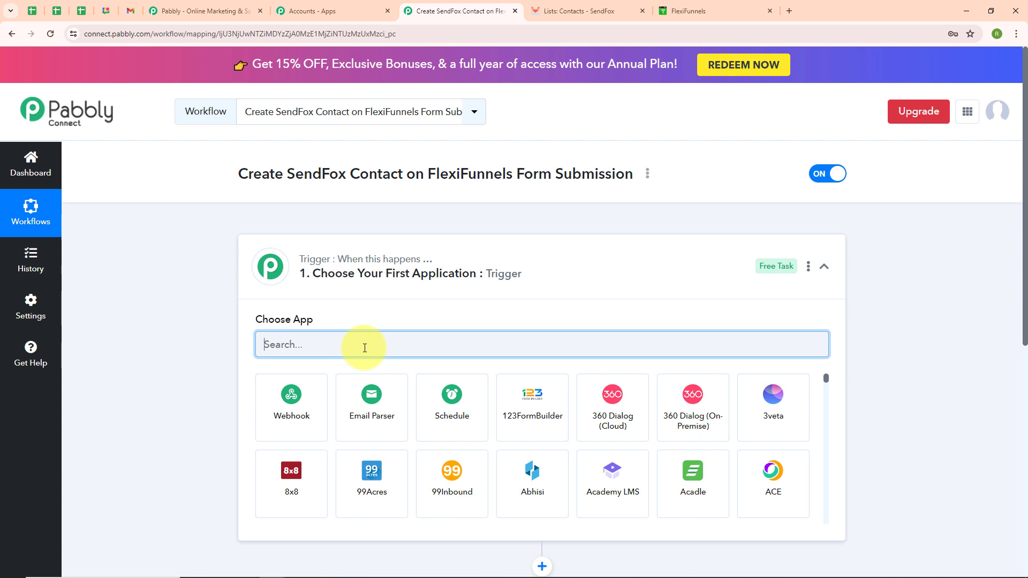
pyautogui.write('Fle')
pyautogui.click(451, 424)
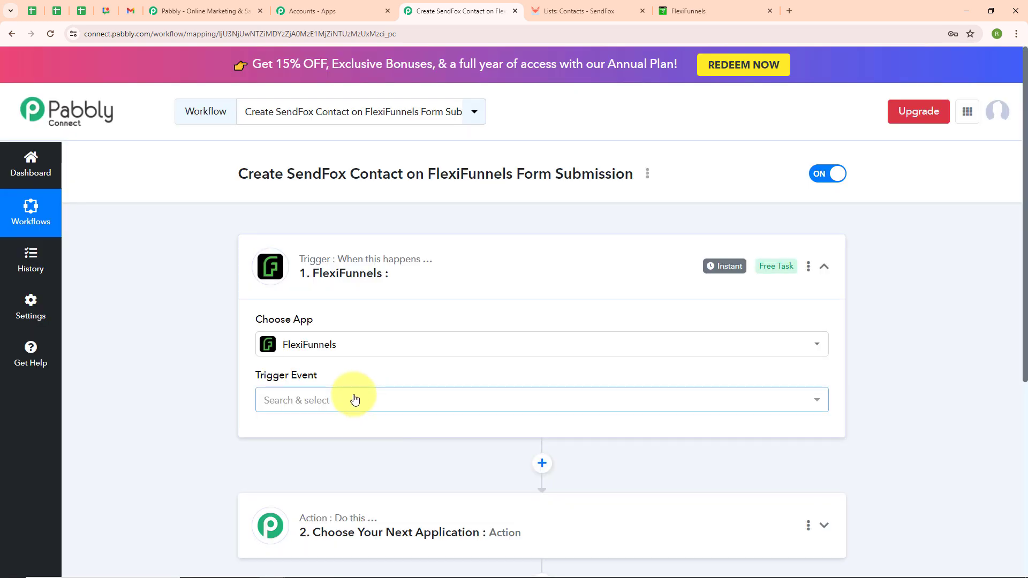
pyautogui.click(355, 399)
pyautogui.click(361, 461)
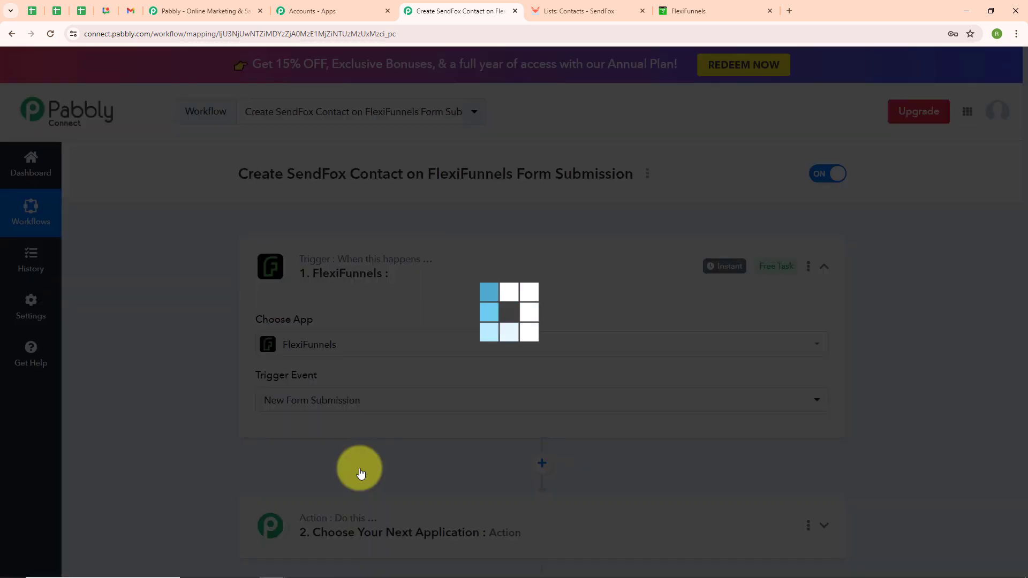
pyautogui.scroll(-2, 443, 409)
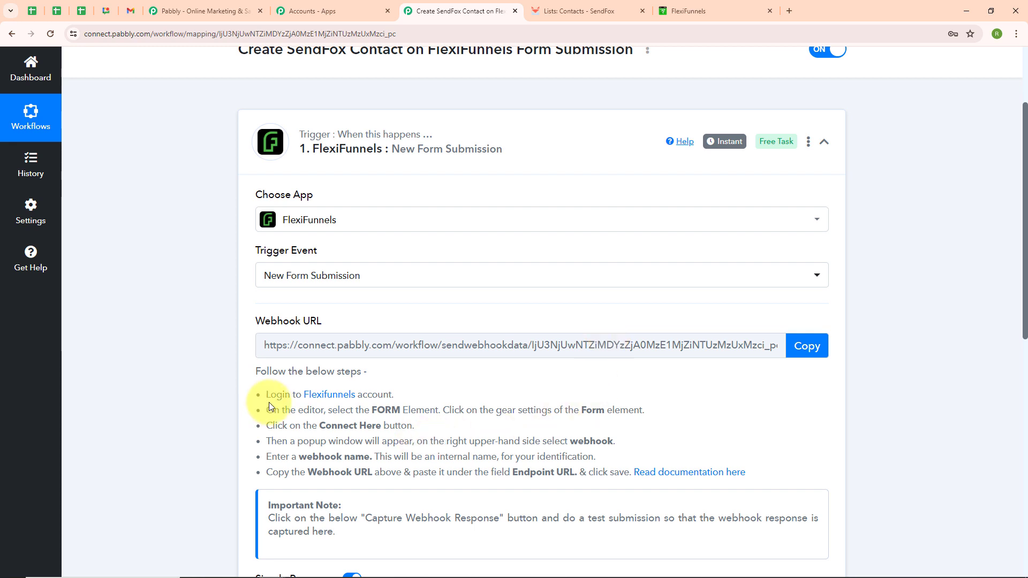
pyautogui.moveTo(263, 408); pyautogui.dragTo(440, 473)
pyautogui.click(441, 401)
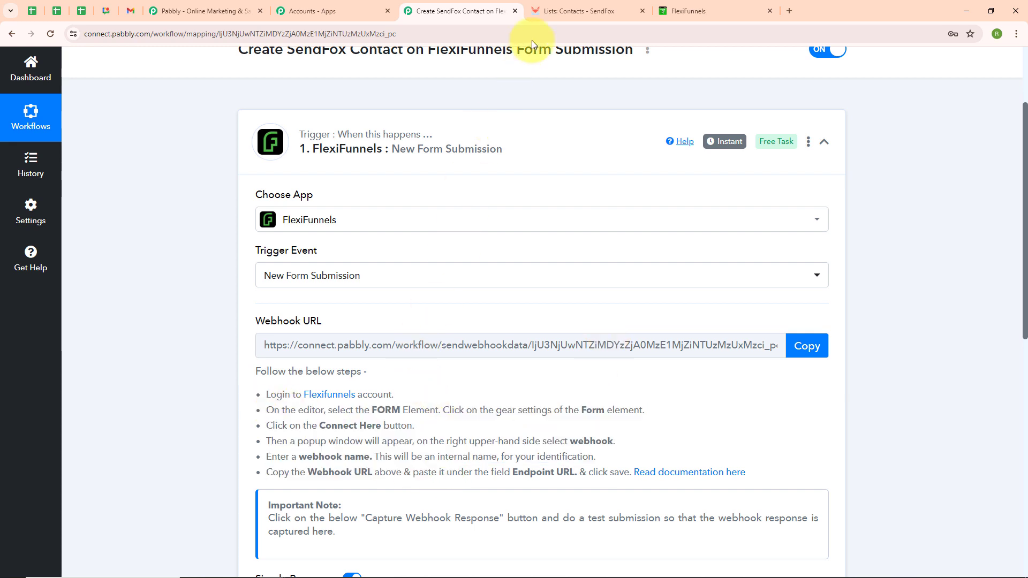
# Step: Switch to FlexiFunnels and open the Hd project's PC Integration page for editing
pyautogui.click(669, 7)
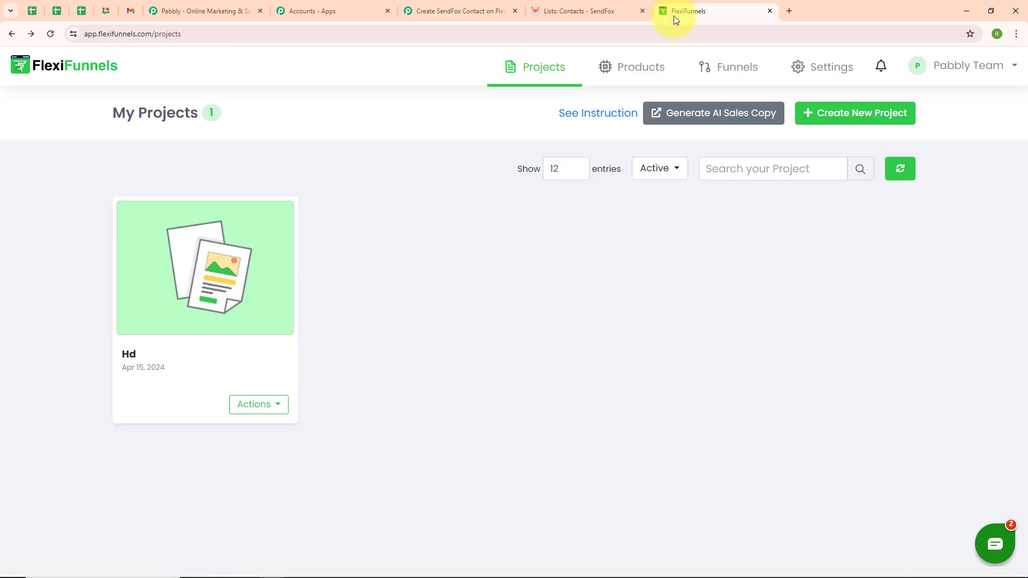
pyautogui.moveTo(203, 302)
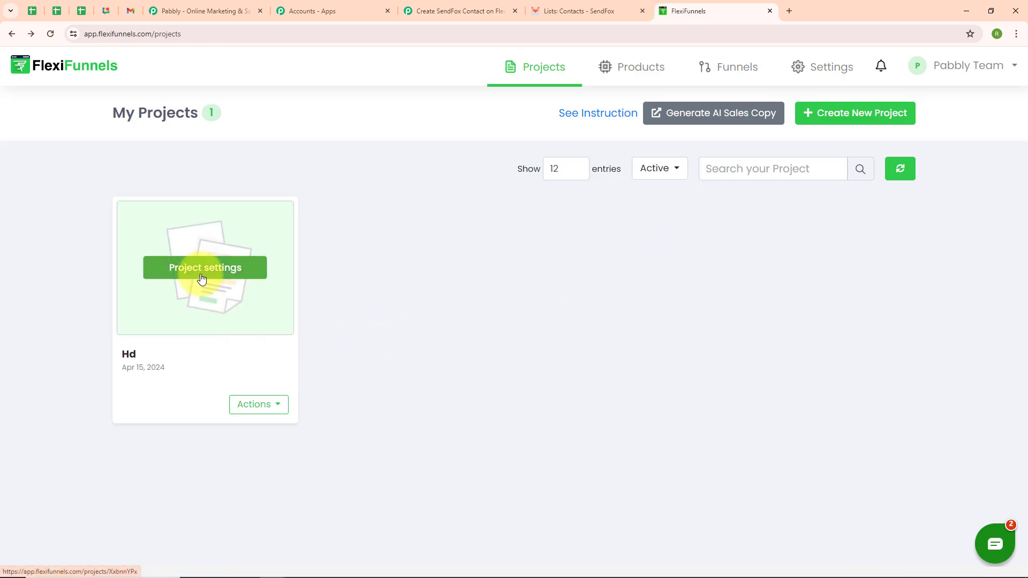
pyautogui.click(180, 275)
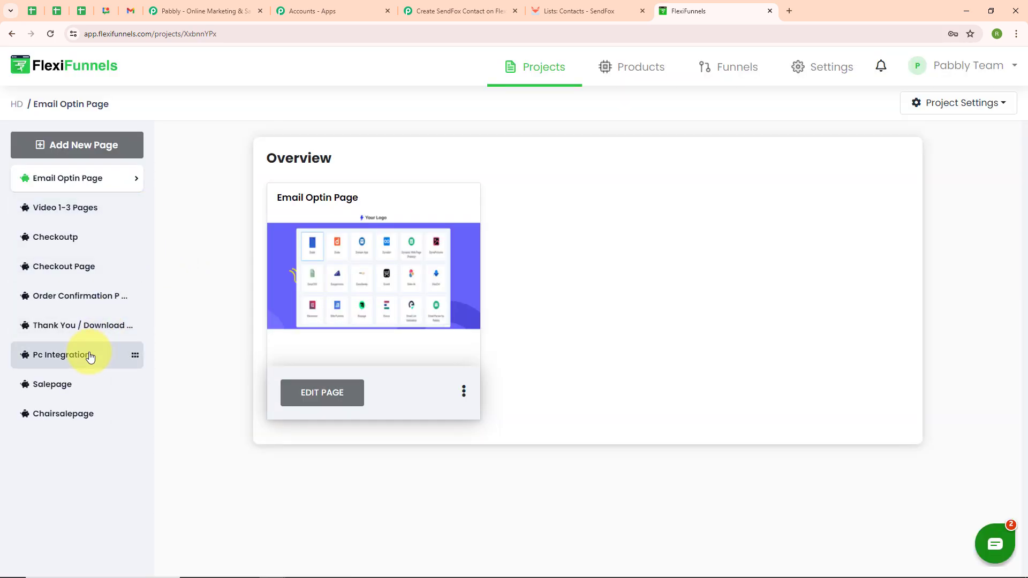
pyautogui.click(74, 359)
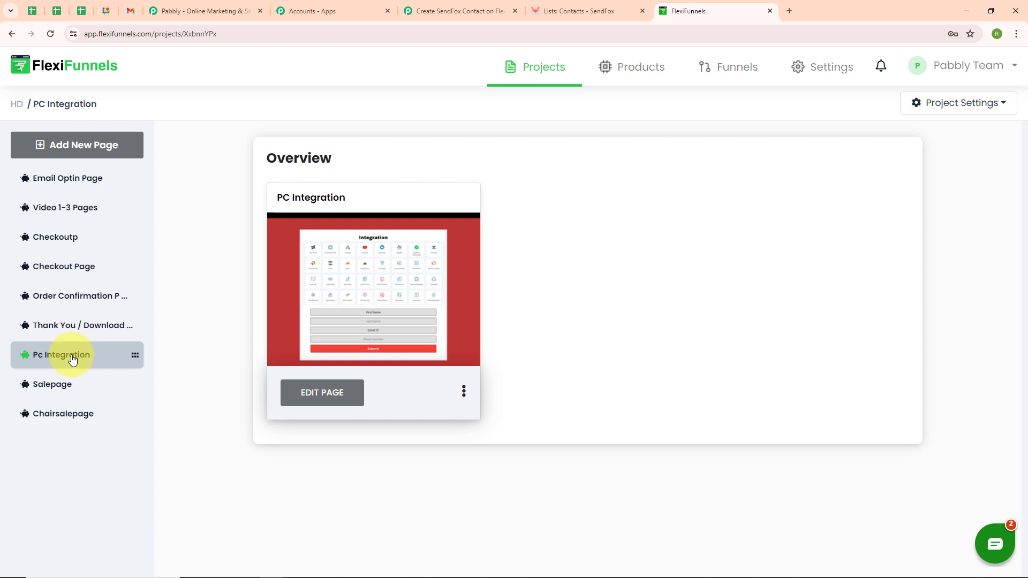
pyautogui.click(322, 397)
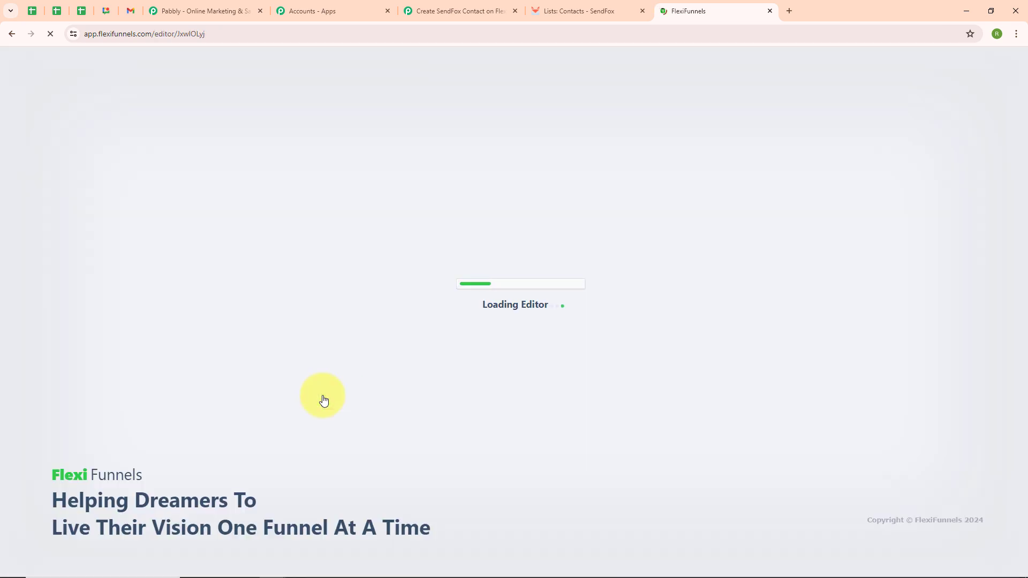
# Step: Open the webhook integration settings of the page's name, email and phone form
pyautogui.scroll(-6, 630, 319)
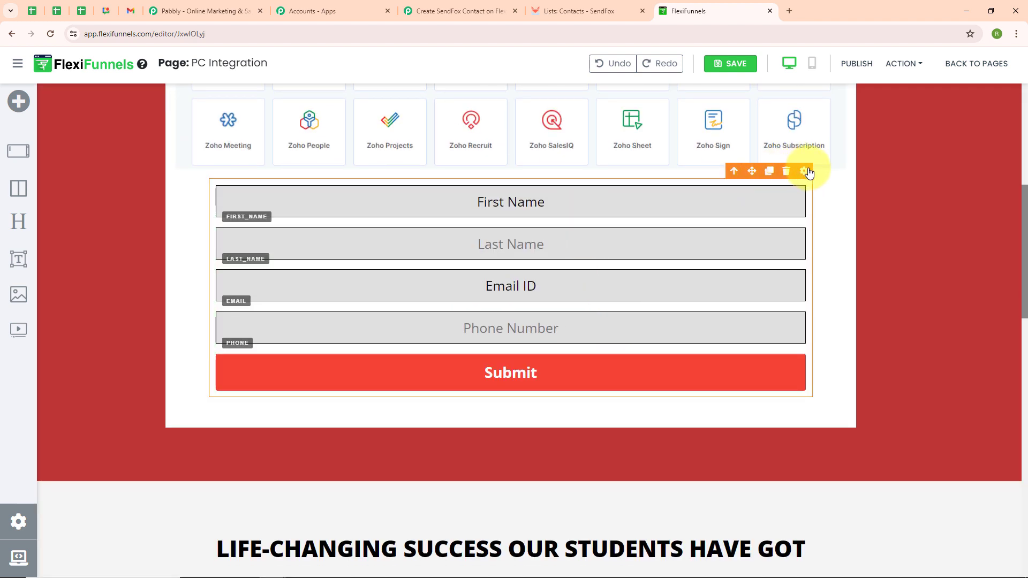
pyautogui.click(804, 171)
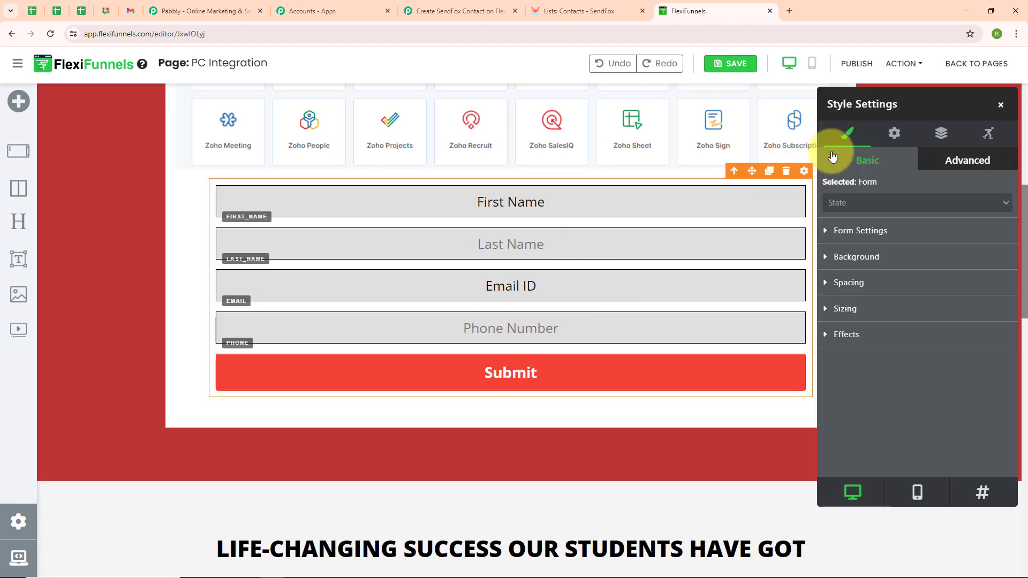
pyautogui.click(885, 139)
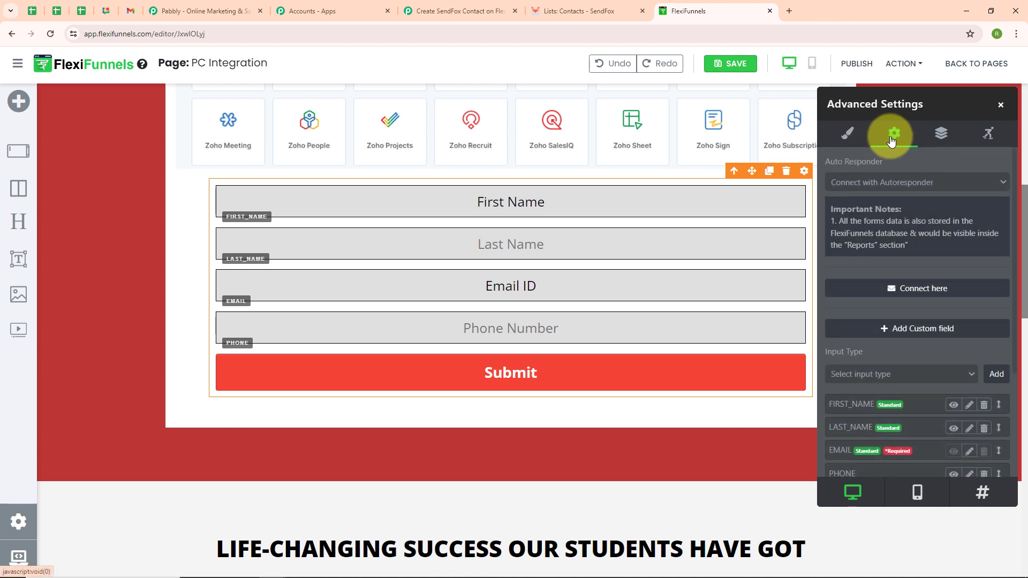
pyautogui.click(923, 288)
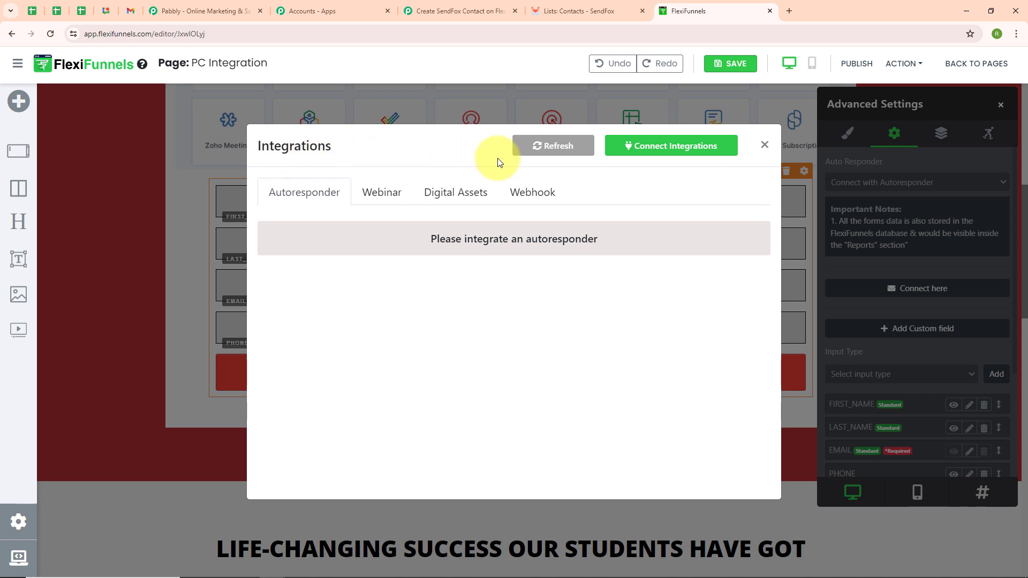
pyautogui.click(521, 201)
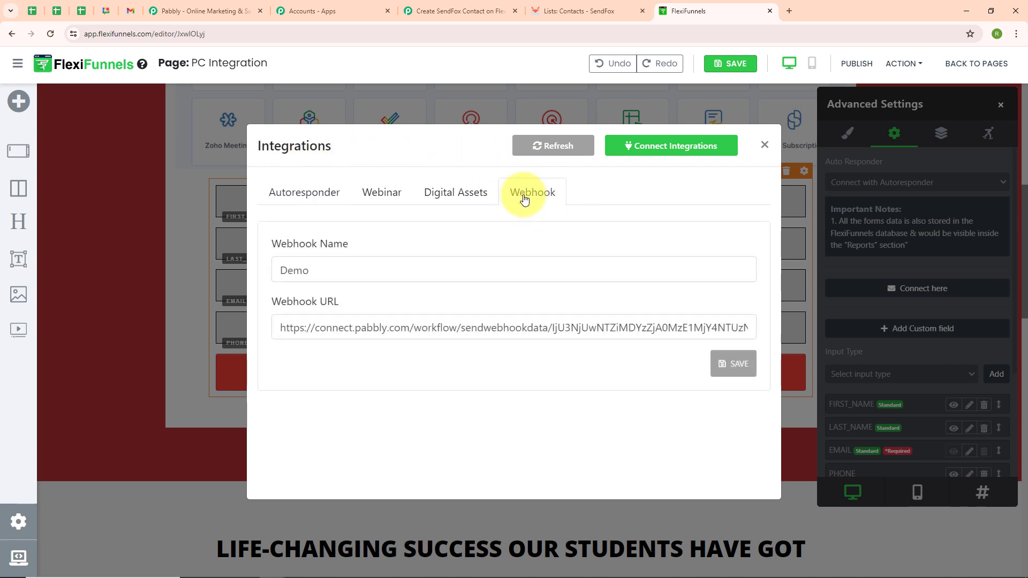
# Step: Replace the form's webhook URL with the one copied from the FlexiFunnels trigger in Pabbly Connect
pyautogui.click(322, 330)
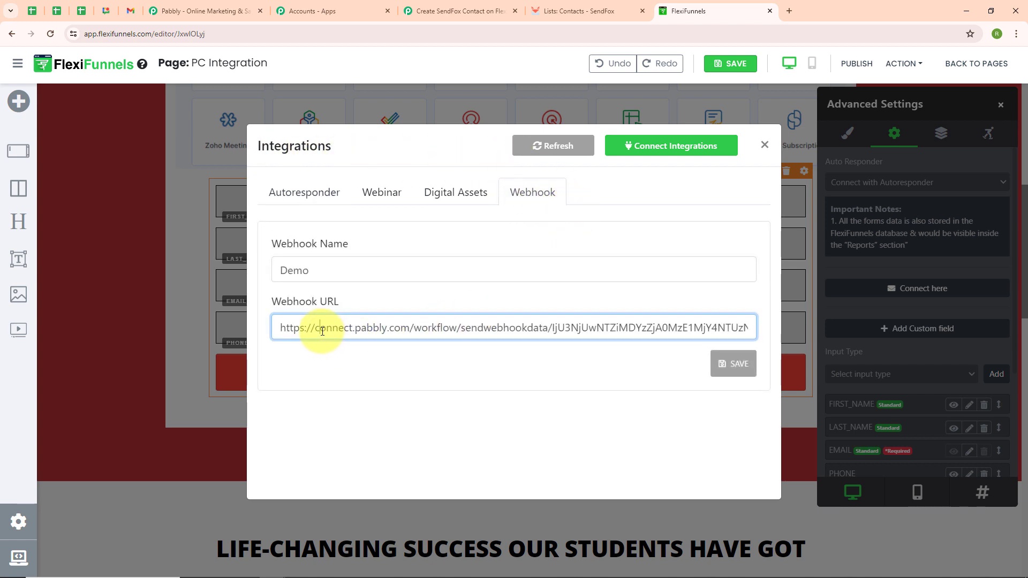
pyautogui.hotkey('ctrl', 'a')
pyautogui.press('BackSpace')
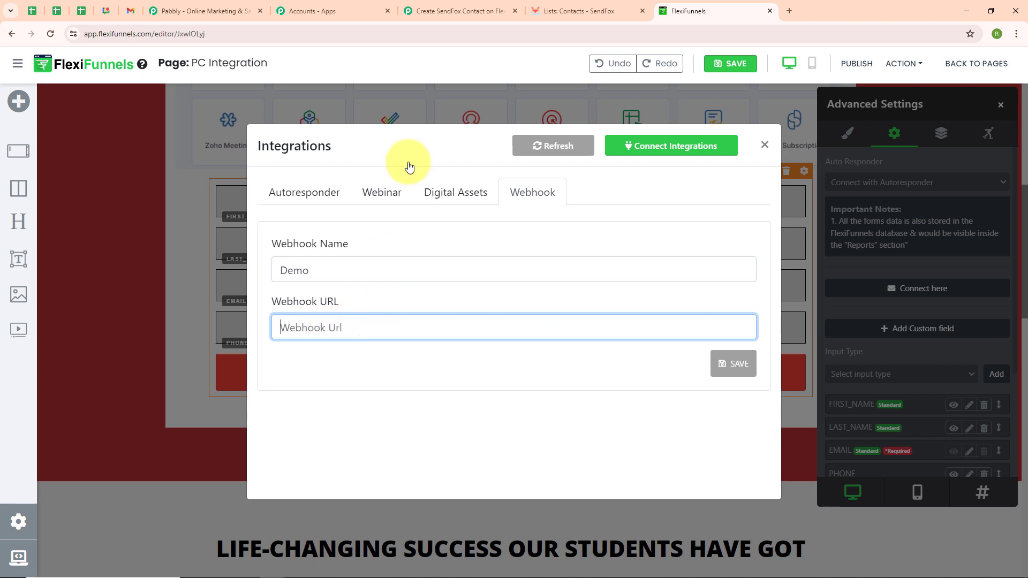
pyautogui.click(455, 10)
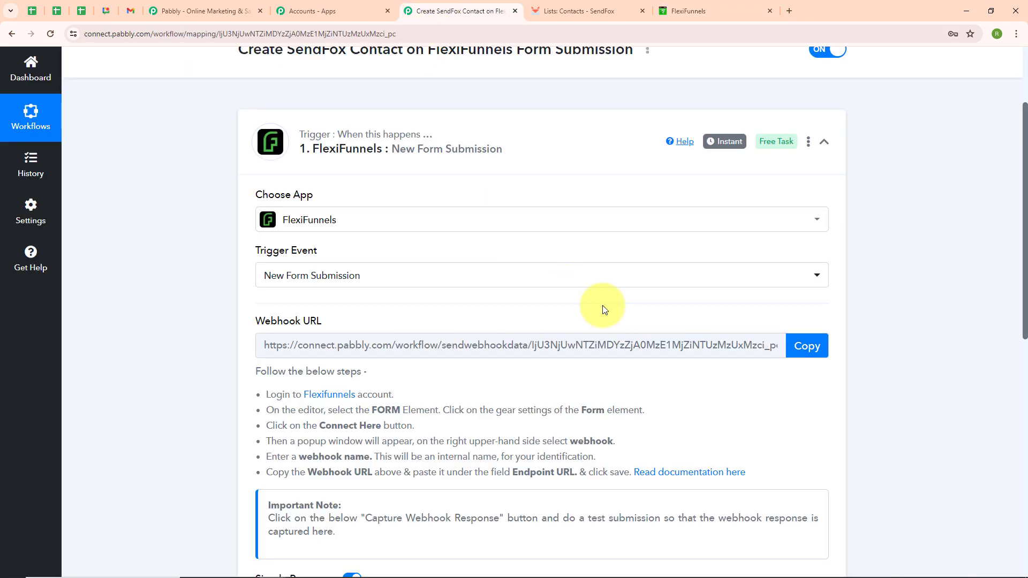
pyautogui.click(805, 347)
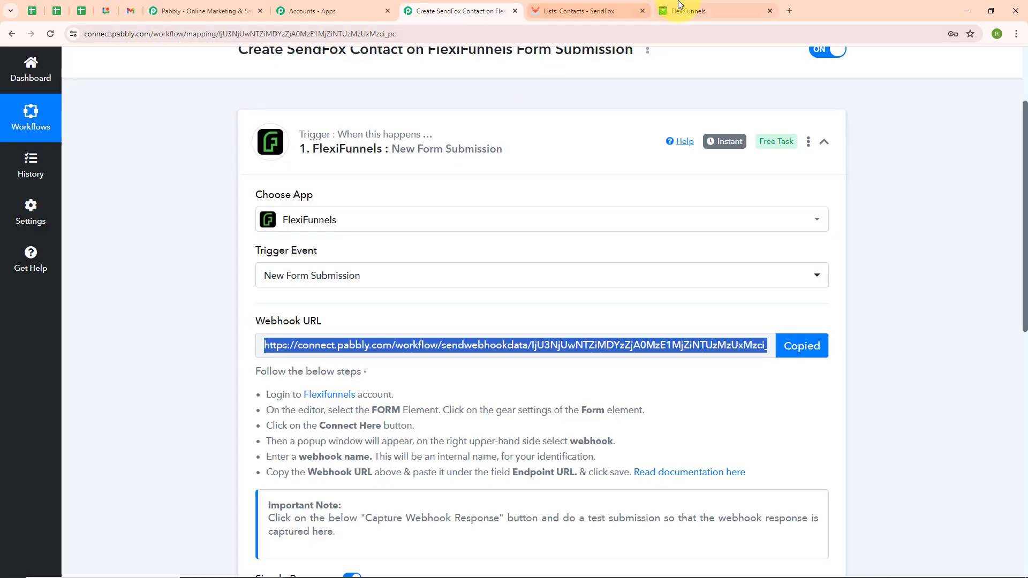
pyautogui.click(681, 6)
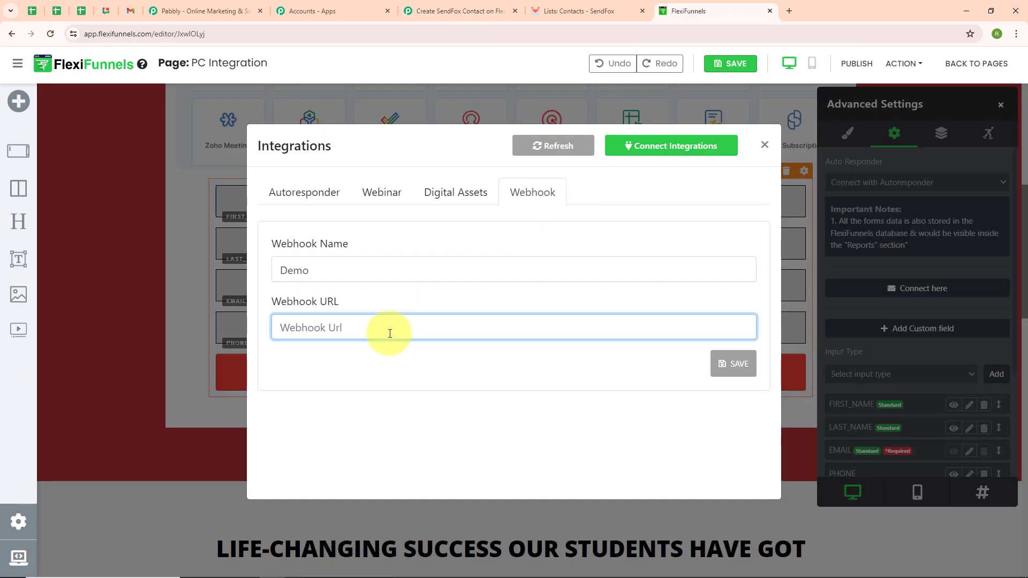
pyautogui.hotkey('ctrl', 'v')
# Step: Rename the form's webhook to SendFox and save the webhook settings
pyautogui.click(339, 270)
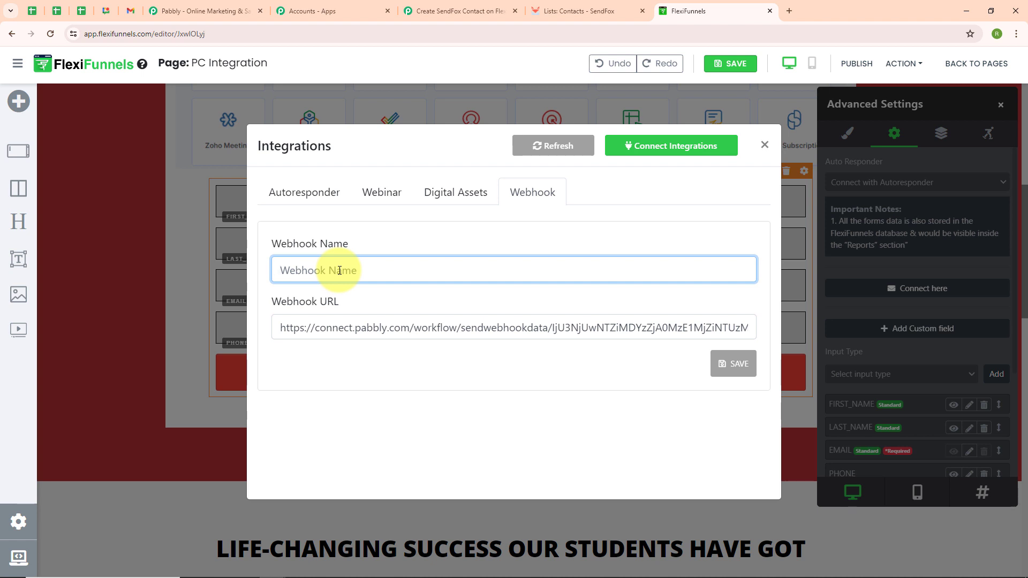
pyautogui.write('SendFox')
pyautogui.click(469, 290)
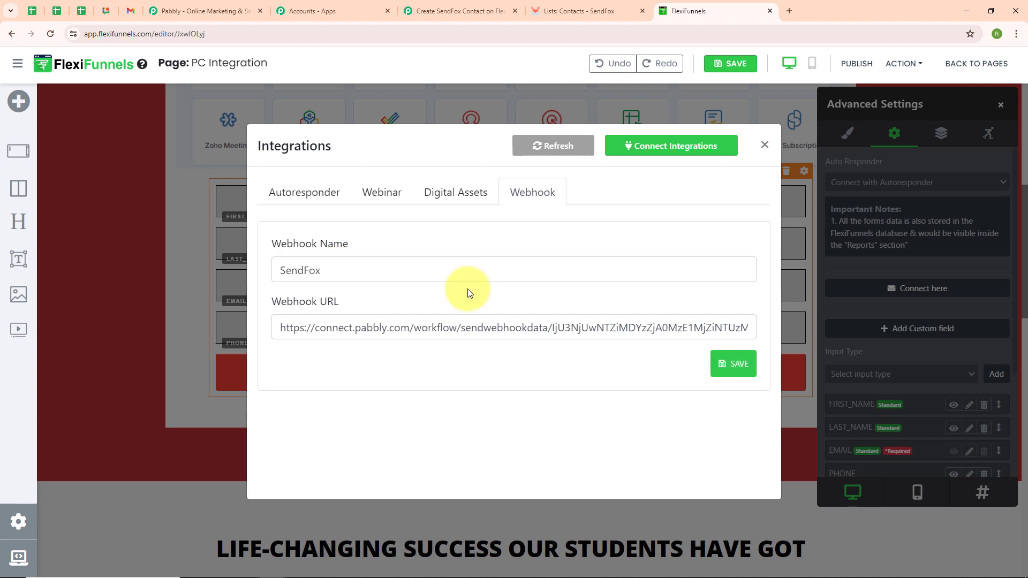
pyautogui.click(721, 368)
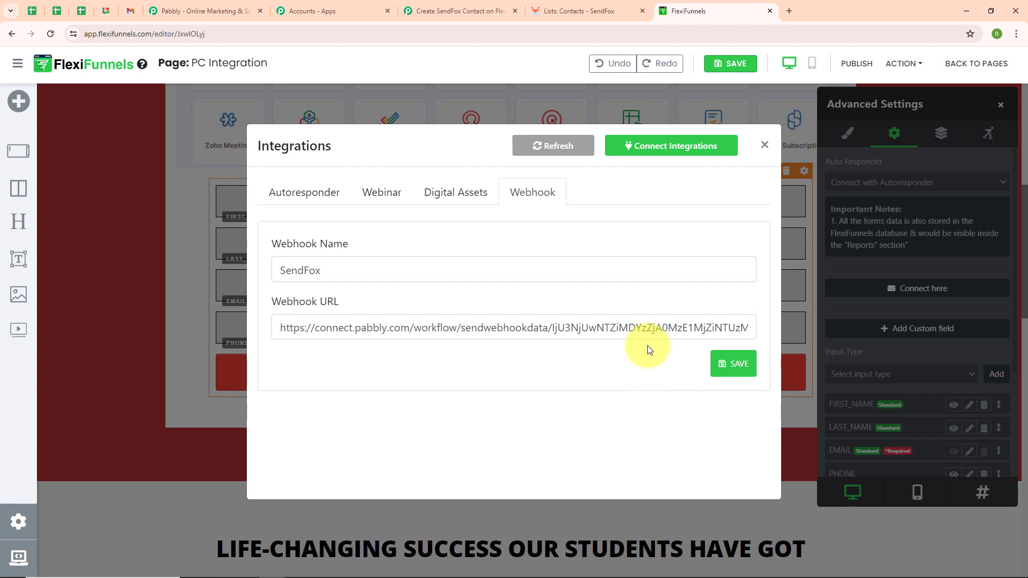
# Step: Save and publish the PC Integration page, close the form's advanced settings, and open the page's published URL
pyautogui.click(724, 65)
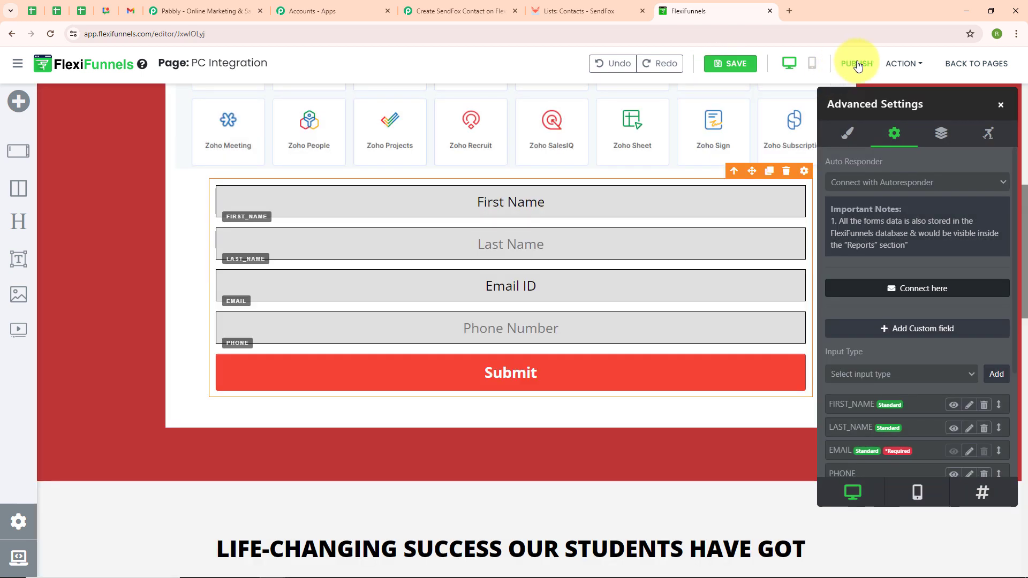
pyautogui.click(858, 65)
pyautogui.click(1000, 105)
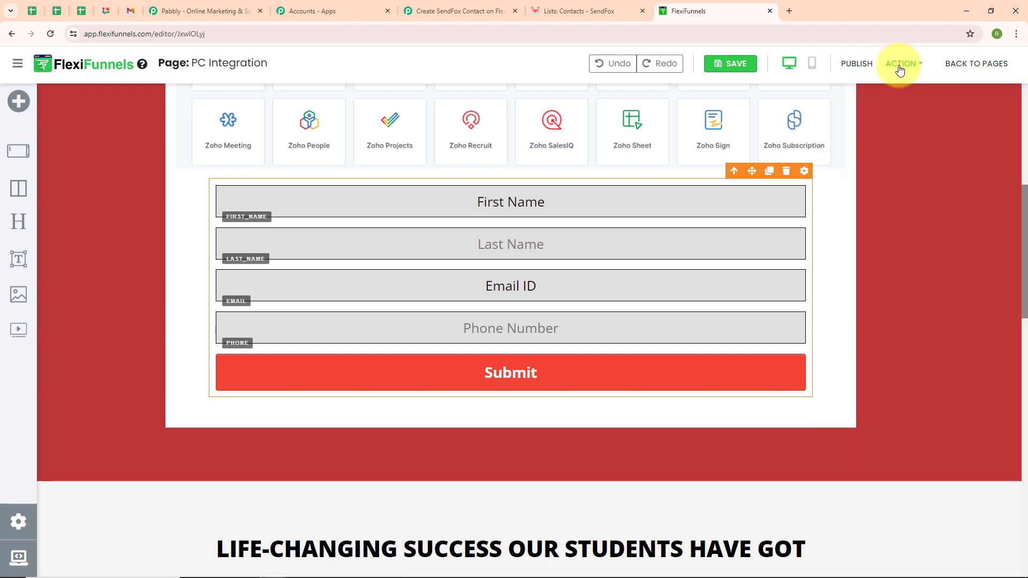
pyautogui.click(914, 68)
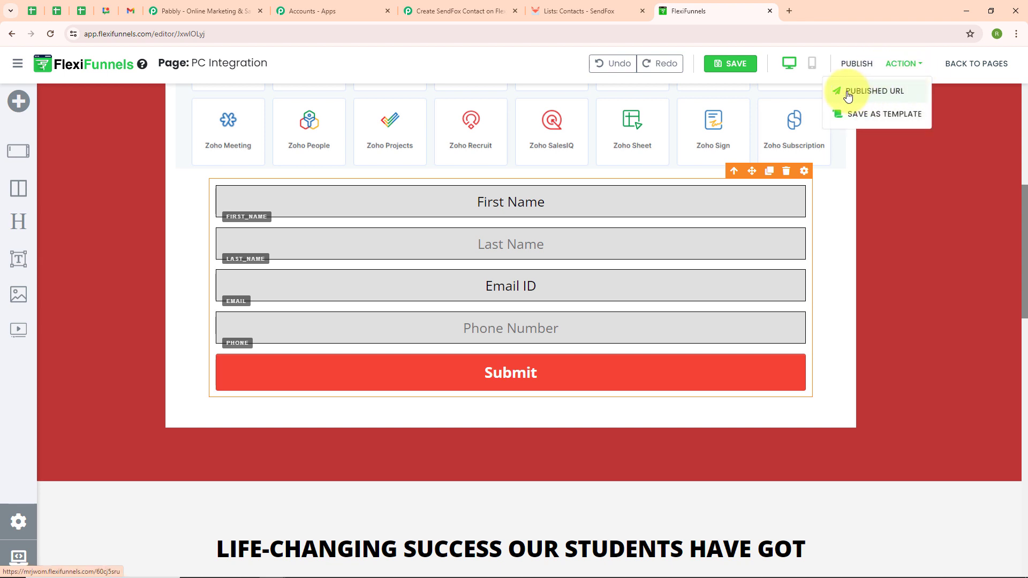
pyautogui.click(881, 92)
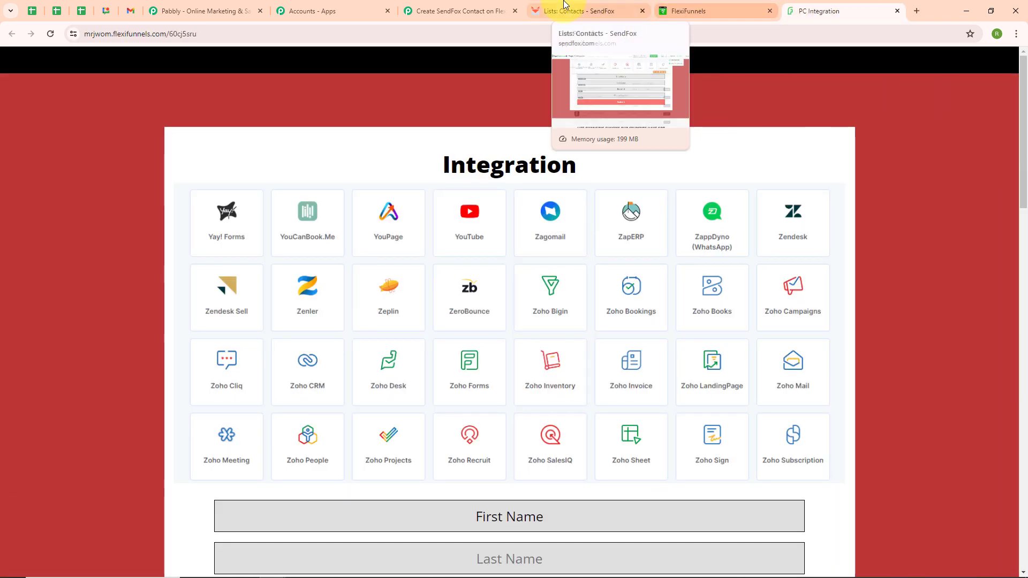
# Step: Check the FlexiFunnels trigger's webhook capture status in Pabbly Connect and return to the form on the published page
pyautogui.click(497, 7)
pyautogui.scroll(-5, 413, 293)
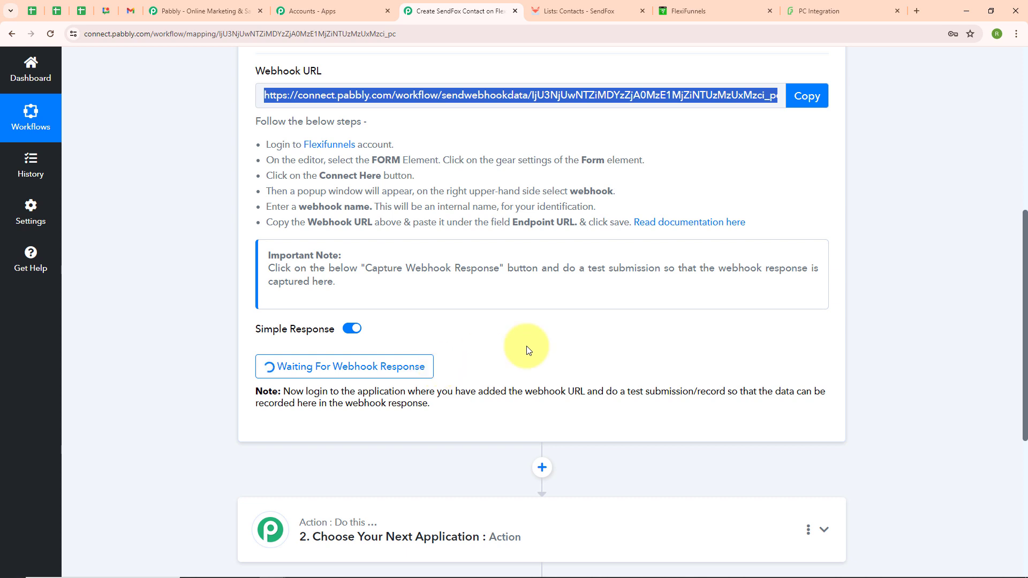
pyautogui.click(790, 10)
pyautogui.scroll(-5, 523, 243)
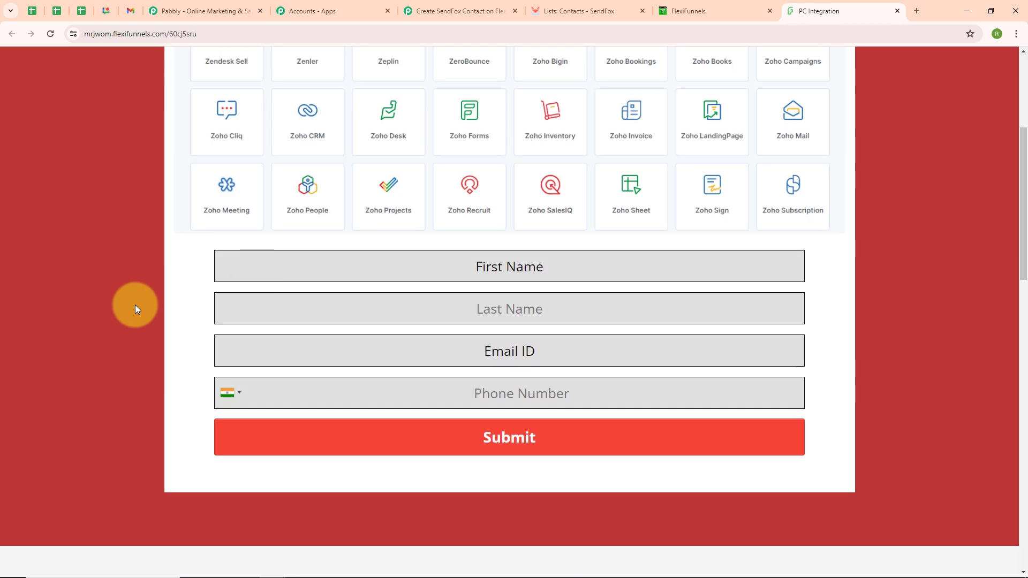
# Step: Fill in the published form's first name, last name and email fields with dummy user details
pyautogui.click(376, 267)
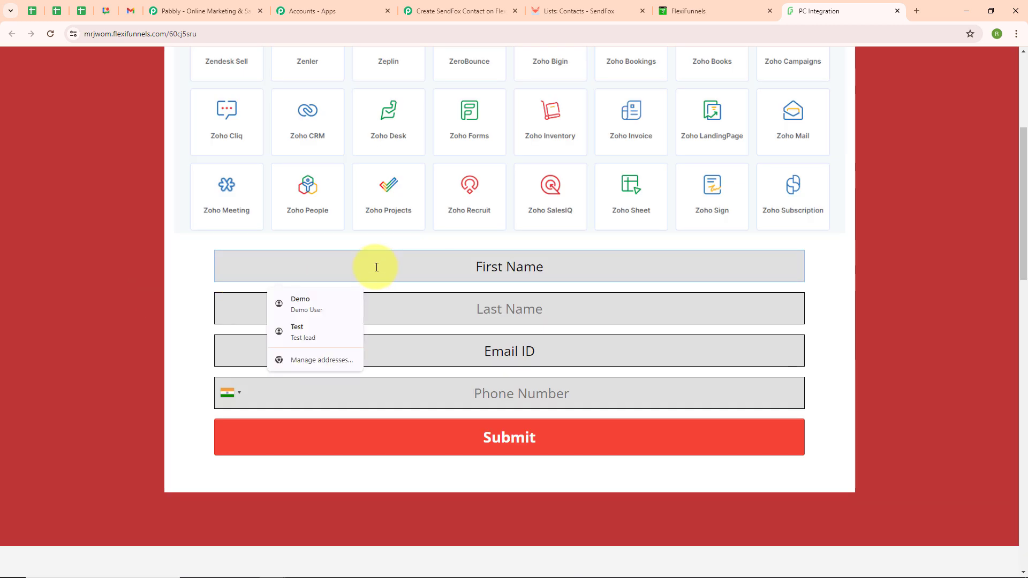
pyautogui.write('Dummy')
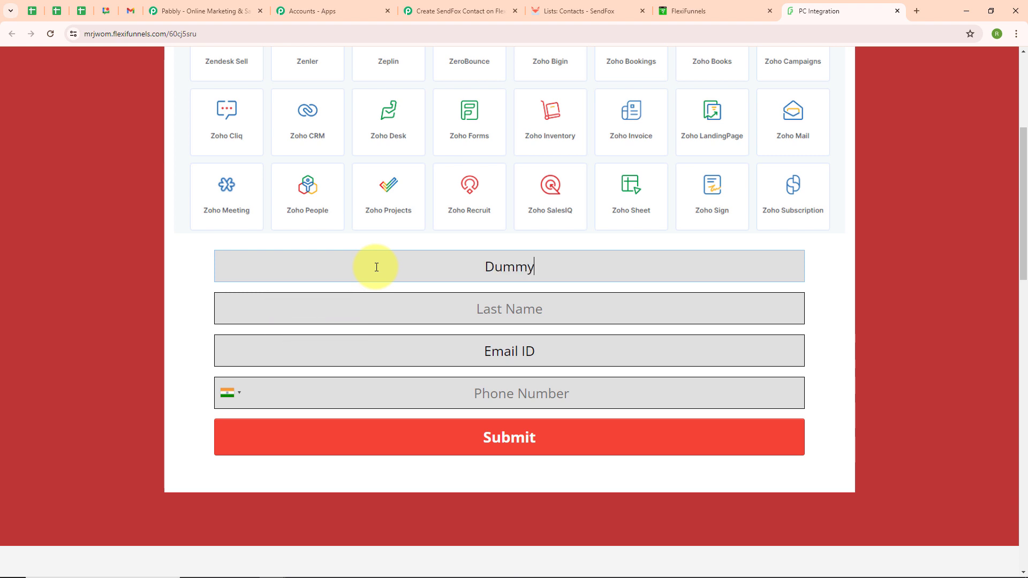
pyautogui.click(381, 321)
pyautogui.write('User')
pyautogui.click(389, 353)
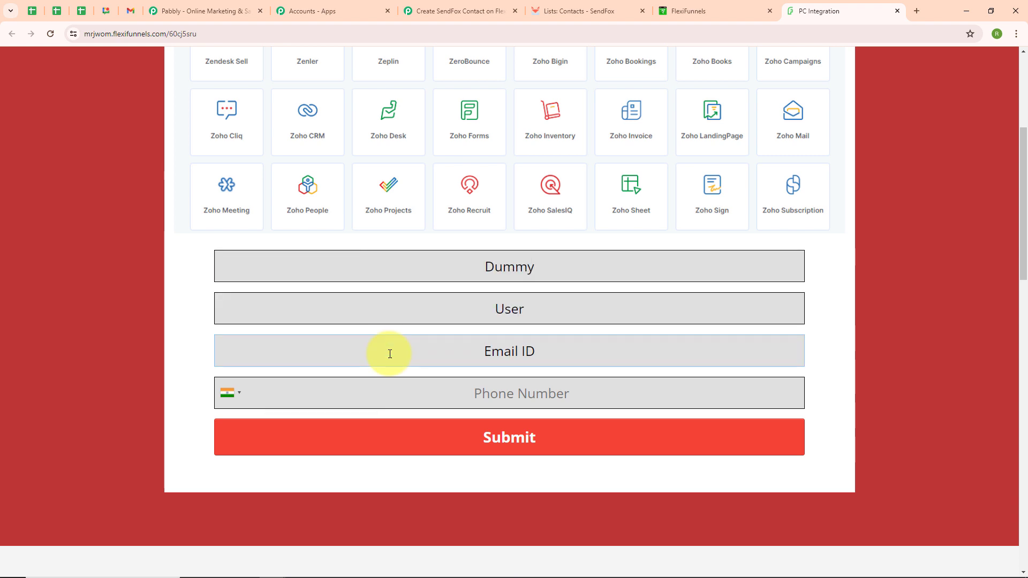
pyautogui.write('du')
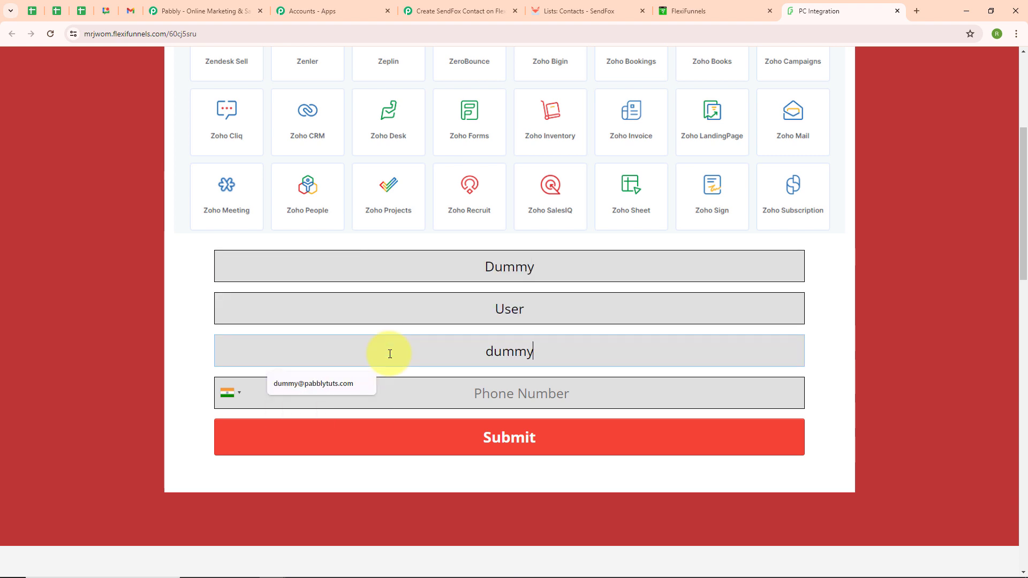
pyautogui.write('mmy')
pyautogui.press('Down')
pyautogui.press('Return')
# Step: Enter a test phone number in the form and submit it
pyautogui.click(482, 399)
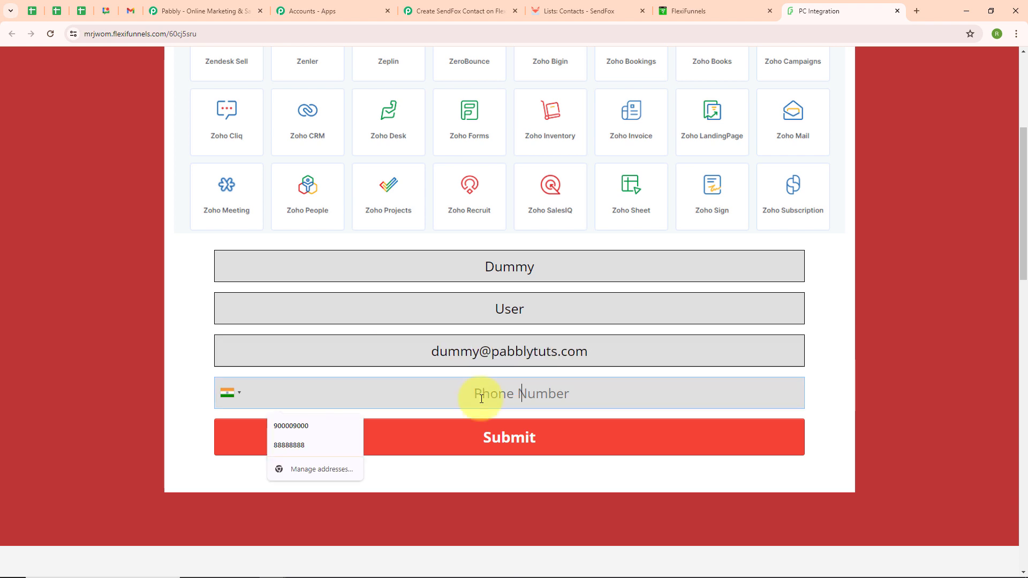
pyautogui.click(358, 409)
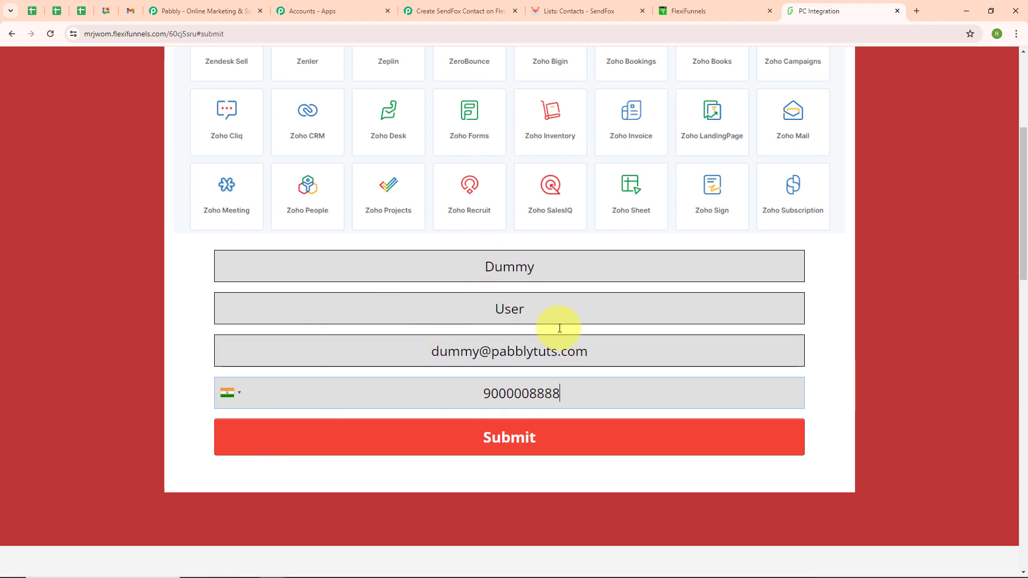
pyautogui.click(490, 442)
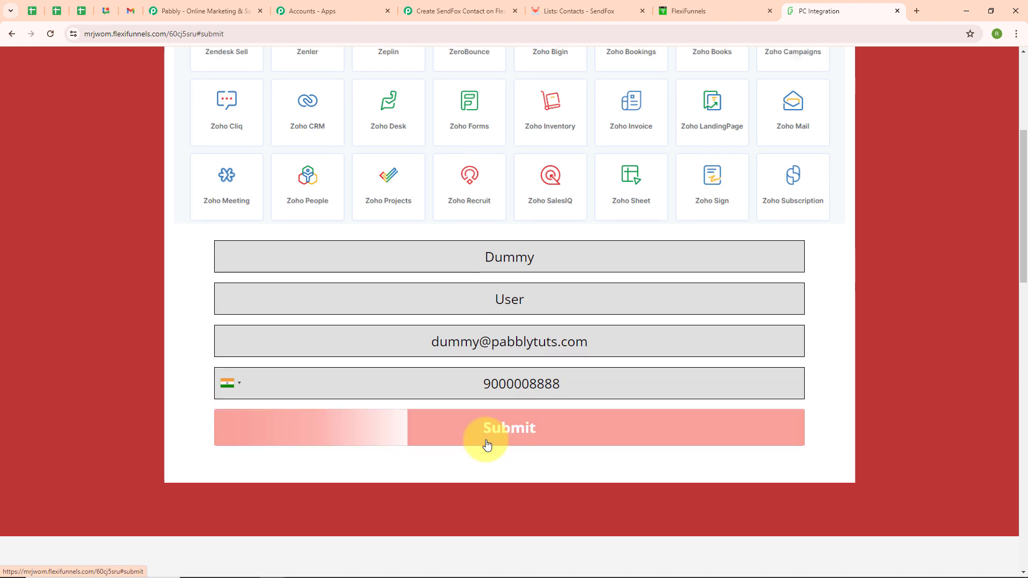
pyautogui.scroll(-3, 487, 441)
pyautogui.scroll(2, 480, 314)
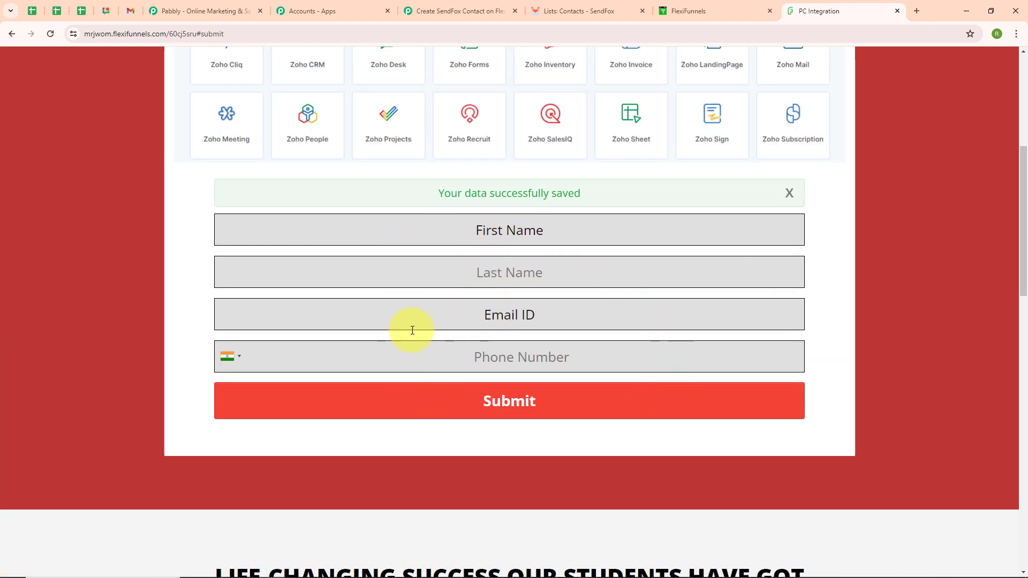
# Step: Switch to Pabbly Connect and review the webhook response captured by the FlexiFunnels trigger
pyautogui.click(454, 14)
pyautogui.scroll(-8, 478, 366)
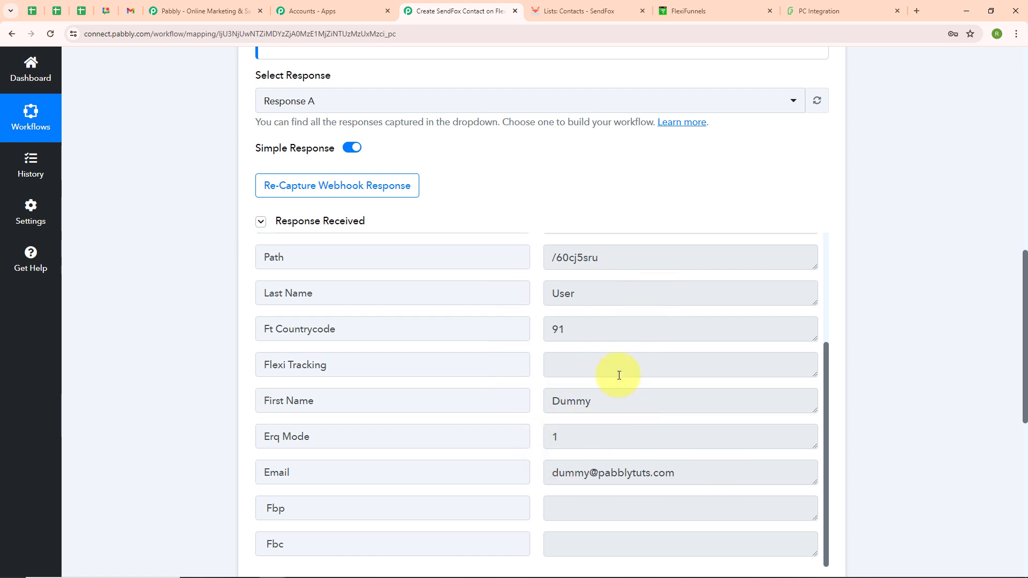
pyautogui.scroll(10, 732, 223)
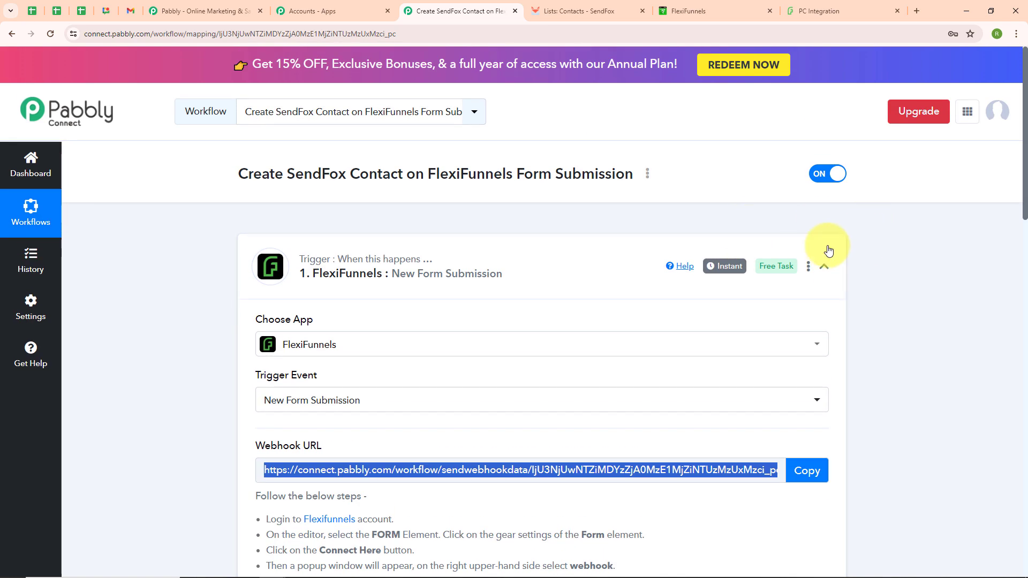
# Step: Collapse the FlexiFunnels trigger and set the action step to SendFox with the Add Contact to List event
pyautogui.click(824, 266)
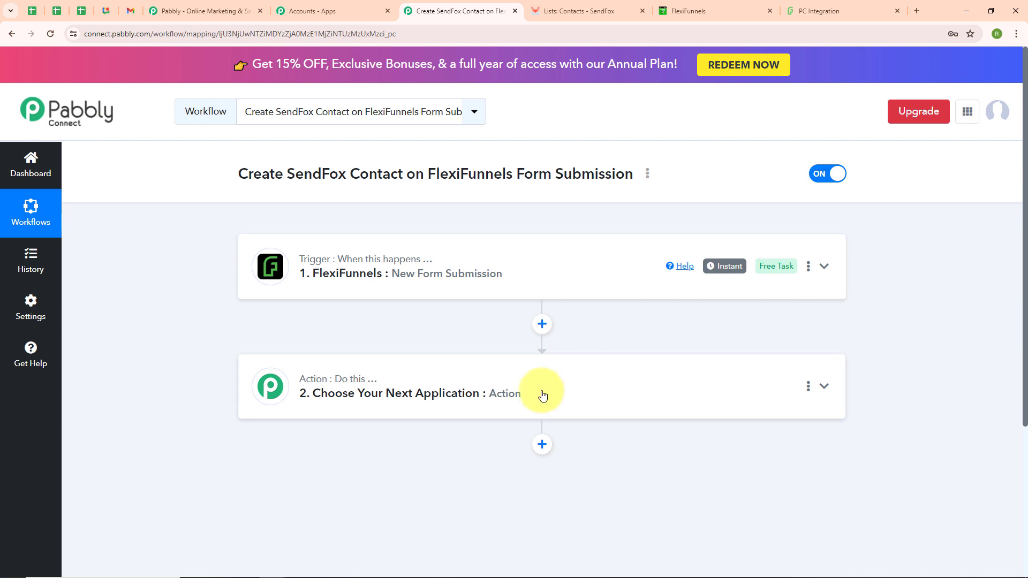
pyautogui.click(420, 404)
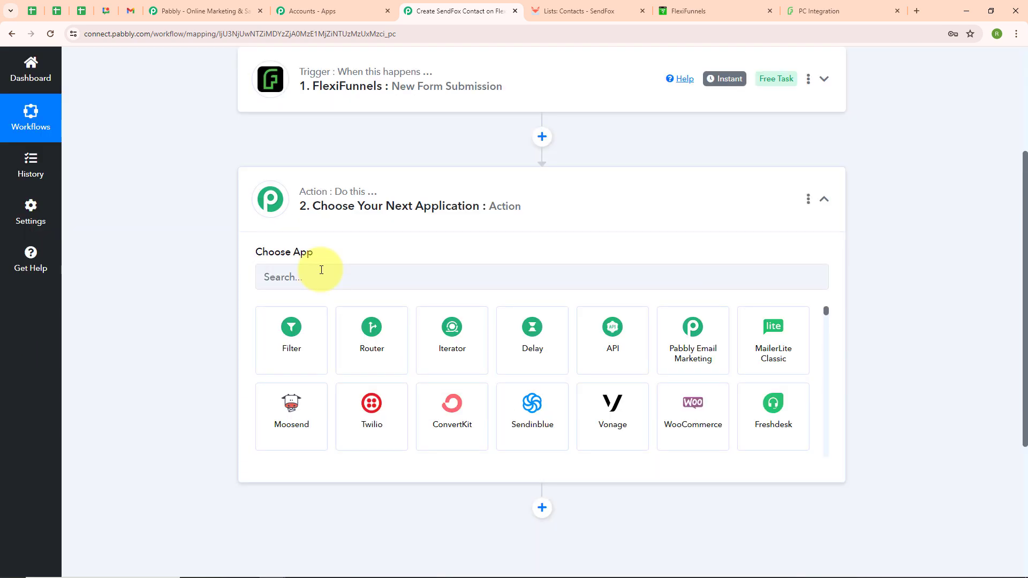
pyautogui.click(321, 270)
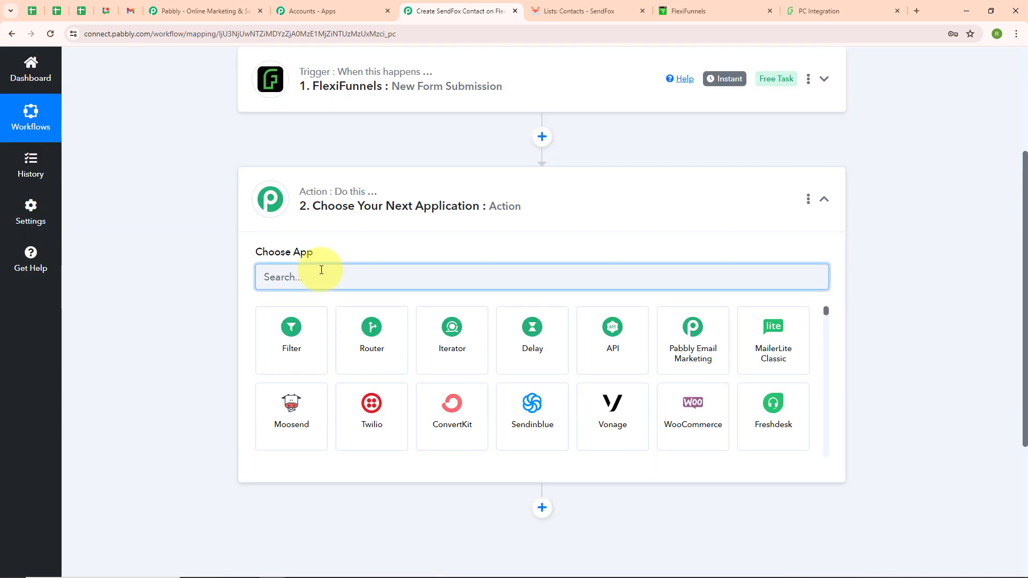
pyautogui.scroll(-3, 443, 415)
pyautogui.click(442, 416)
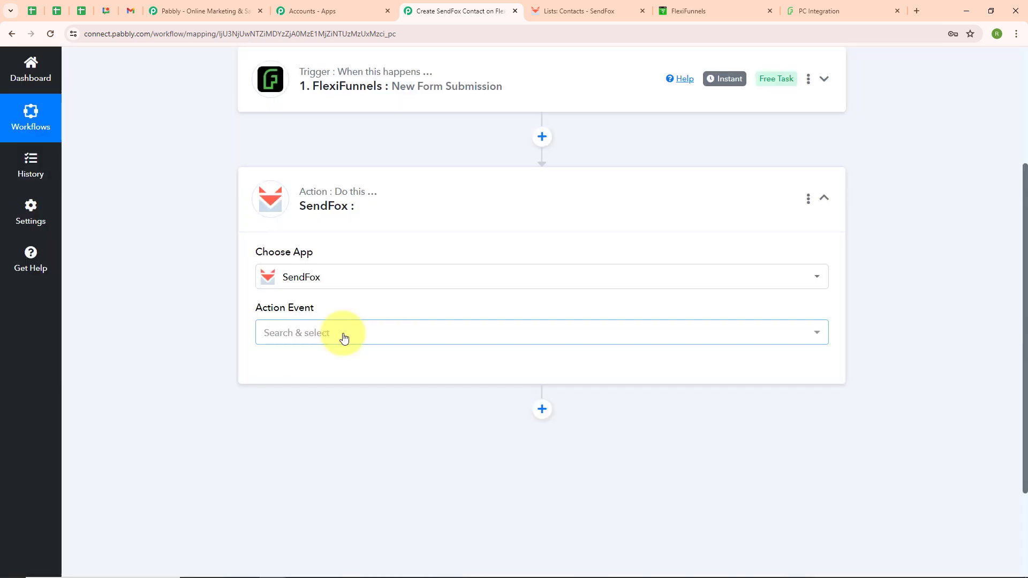
pyautogui.click(343, 337)
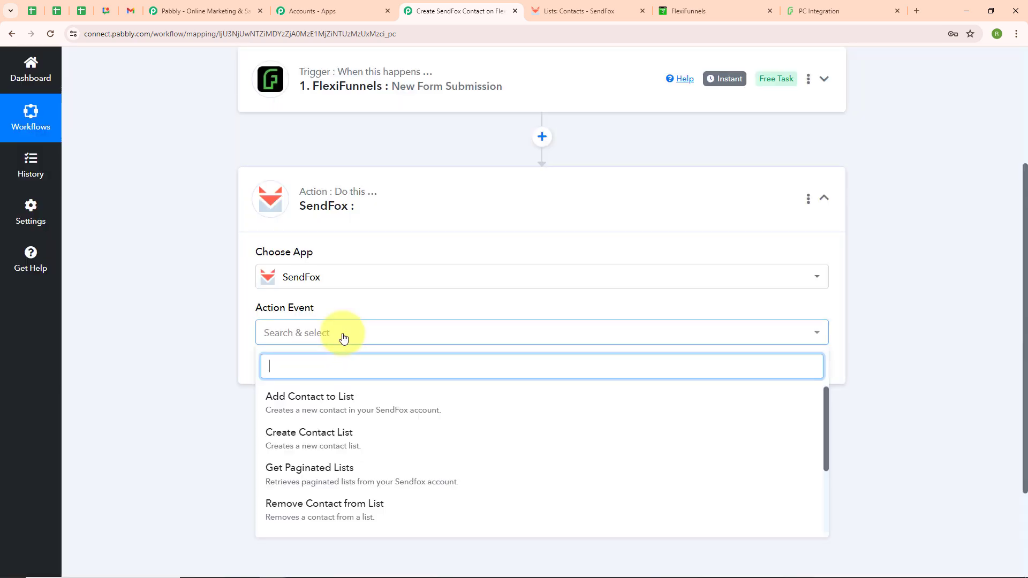
pyautogui.click(330, 402)
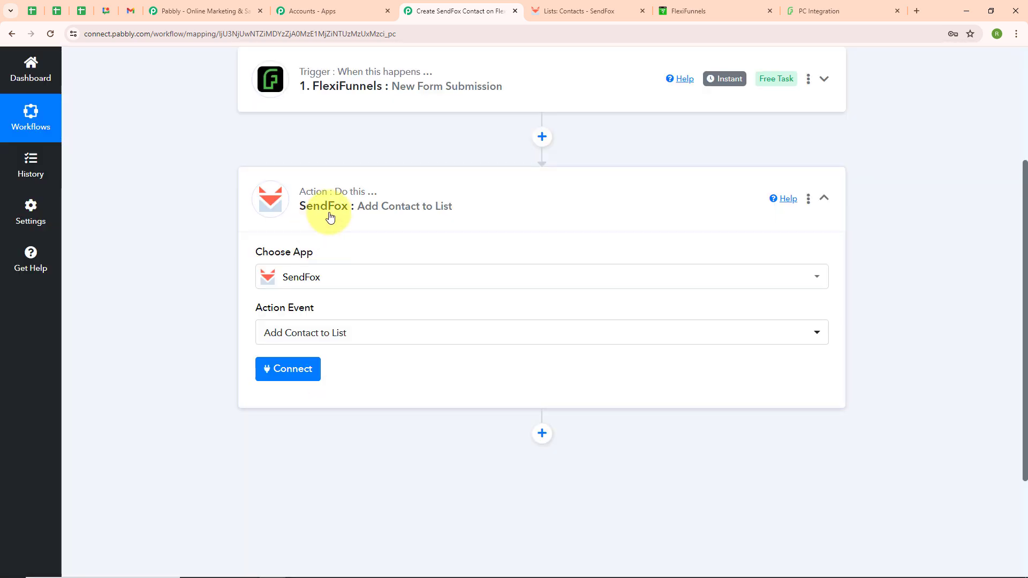
# Step: Start adding a new SendFox connection for the action and open the API settings of the SendFox account
pyautogui.click(278, 380)
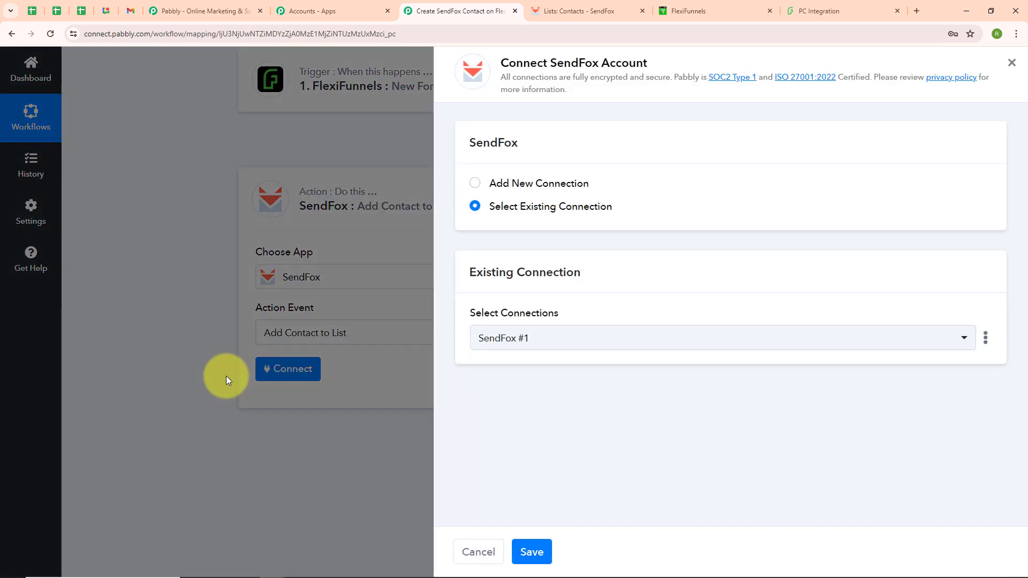
pyautogui.click(474, 185)
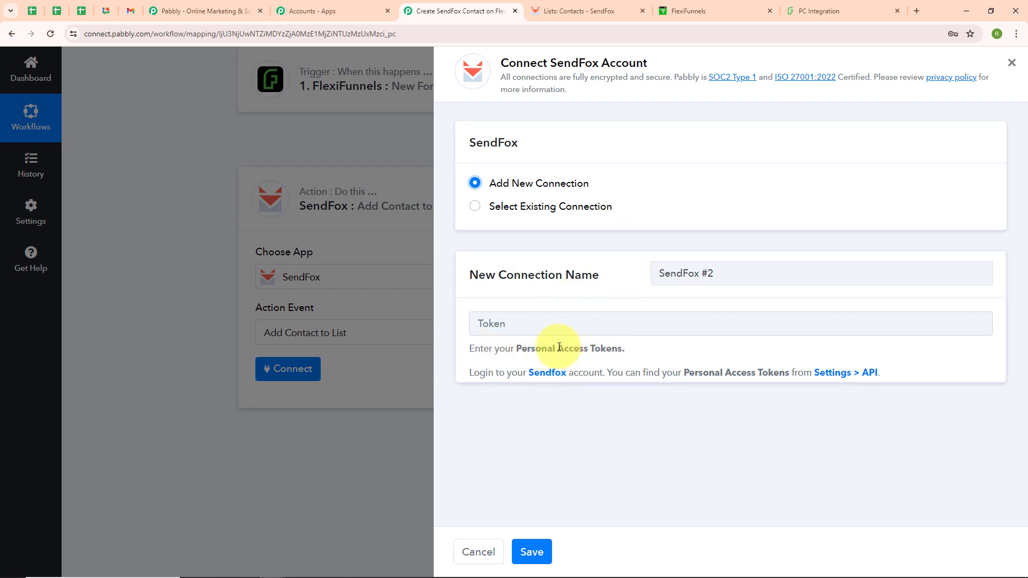
pyautogui.click(584, 13)
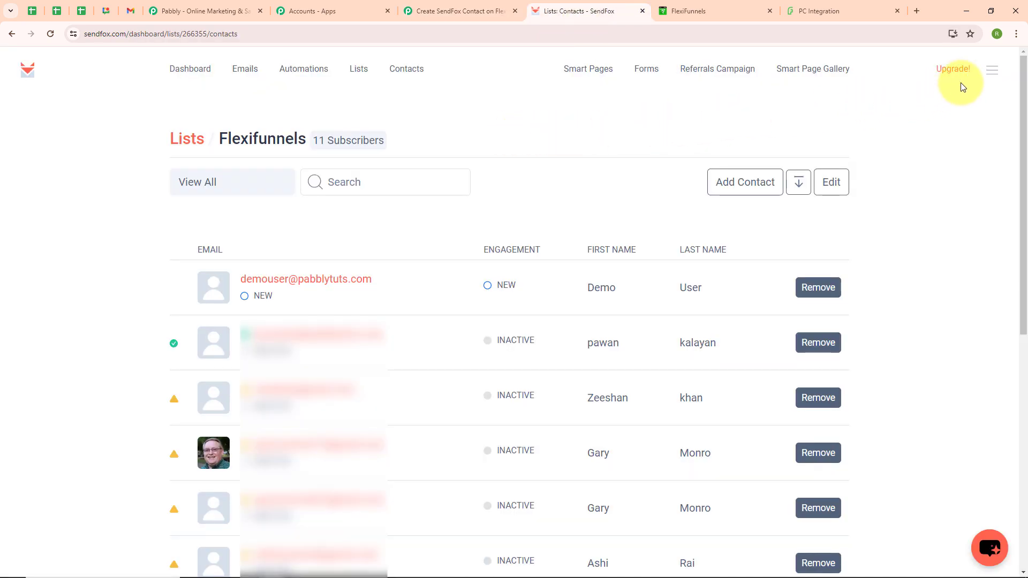
pyautogui.click(990, 70)
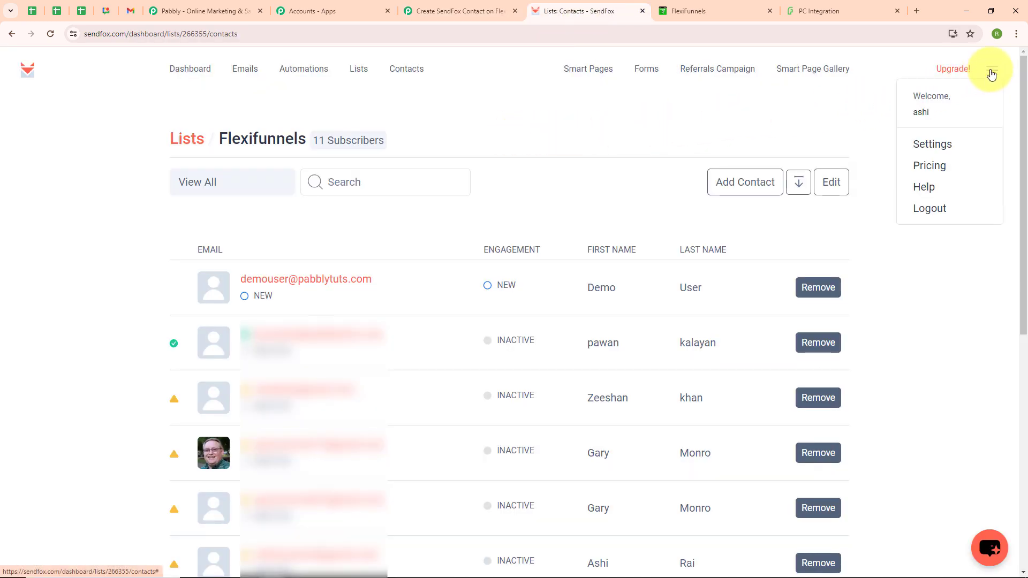
pyautogui.click(925, 152)
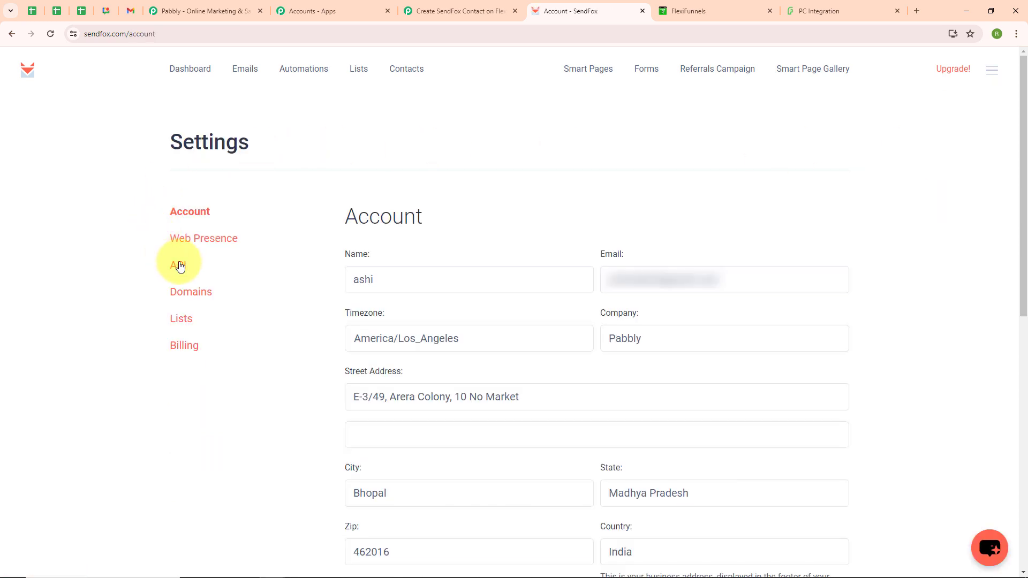
pyautogui.click(180, 266)
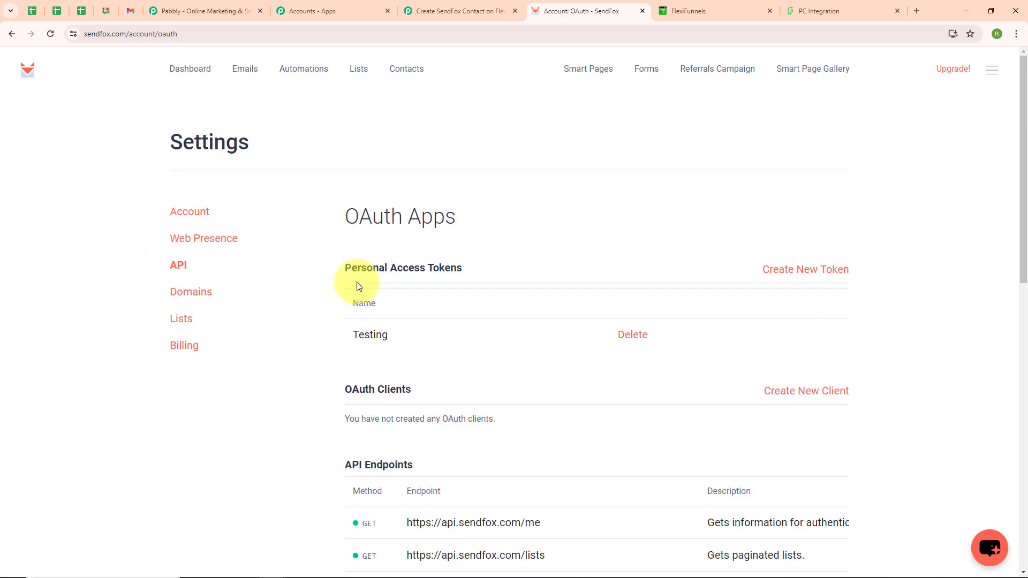
# Step: Create a new SendFox personal access token named FlexiFunnels
pyautogui.click(800, 276)
pyautogui.click(354, 222)
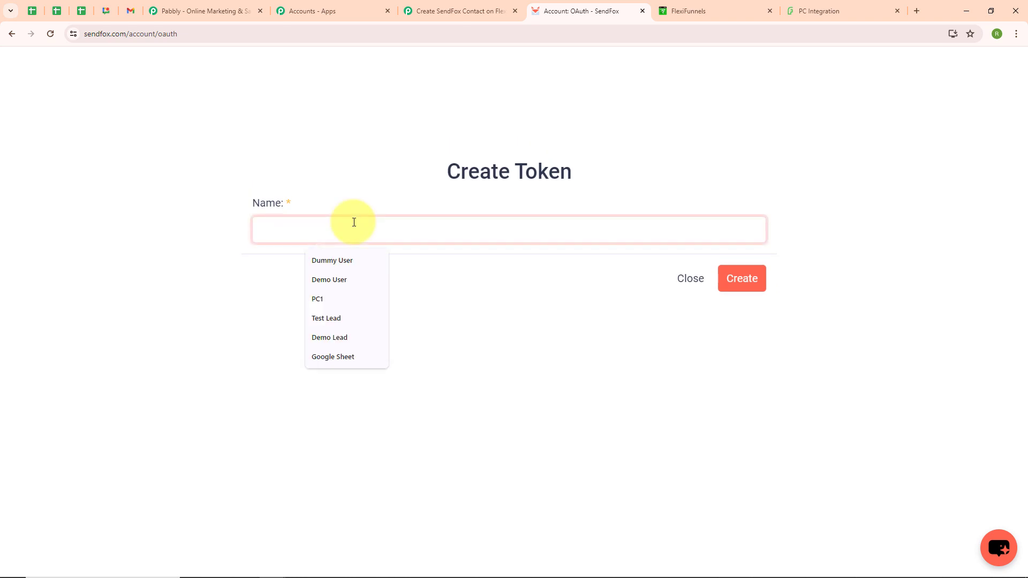
pyautogui.write('S')
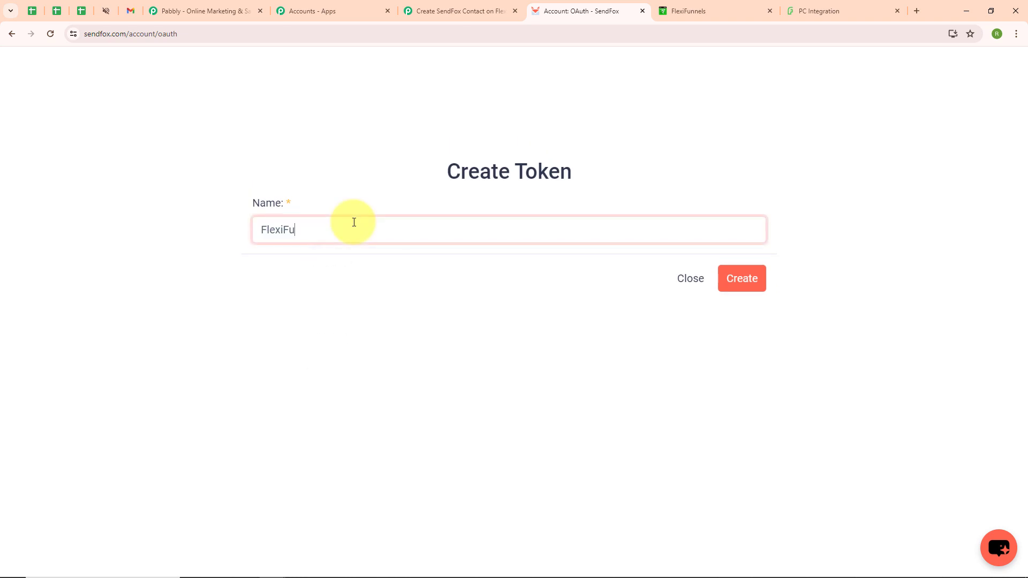
pyautogui.click(734, 285)
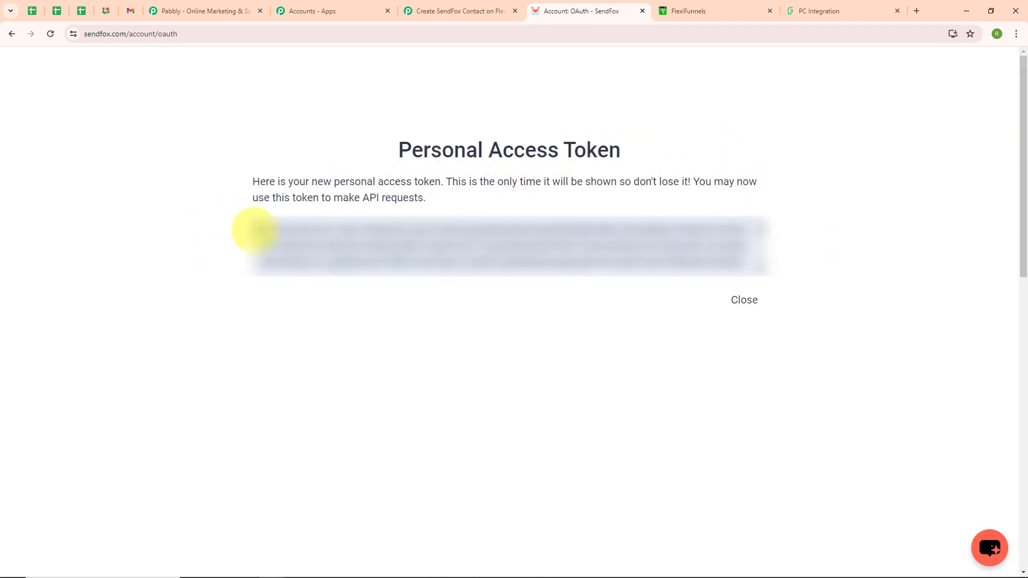
# Step: Copy the personal access token into the Token field of the new SendFox connection in Pabbly Connect and save the connection
pyautogui.click(262, 228)
pyautogui.hotkey('ctrl', 'a')
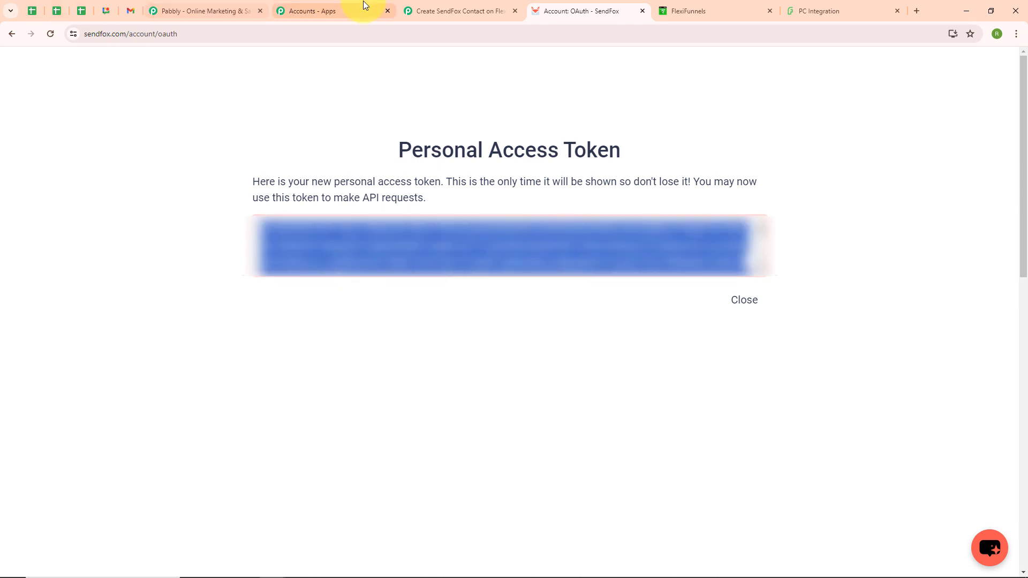
pyautogui.click(408, 7)
pyautogui.click(541, 321)
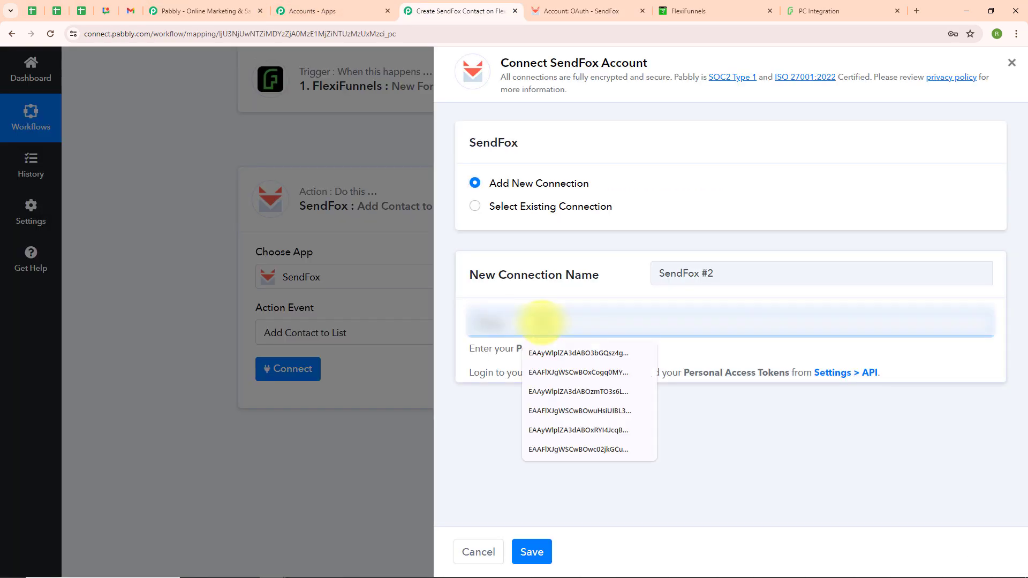
pyautogui.hotkey('ctrl', 'v')
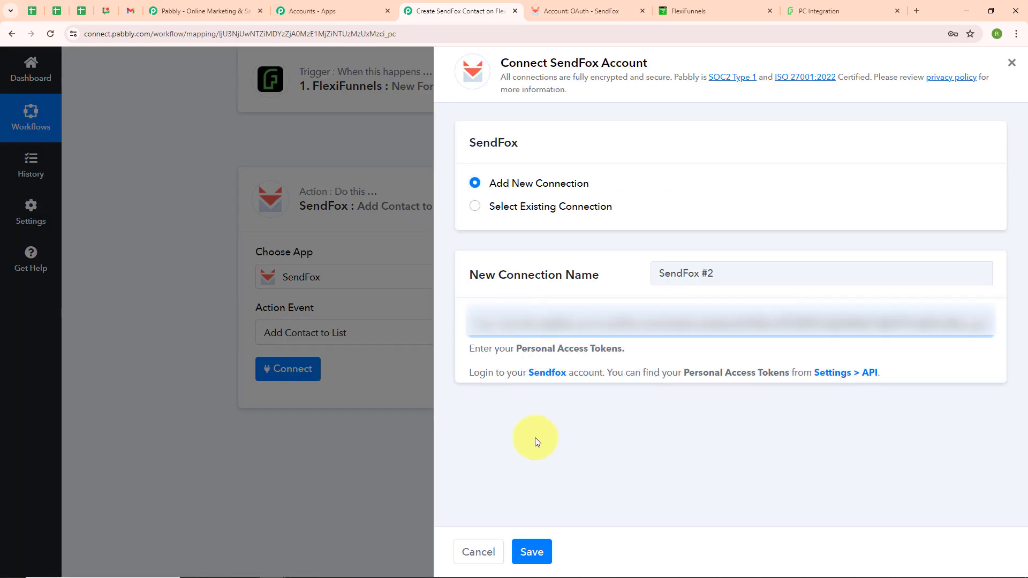
pyautogui.click(531, 557)
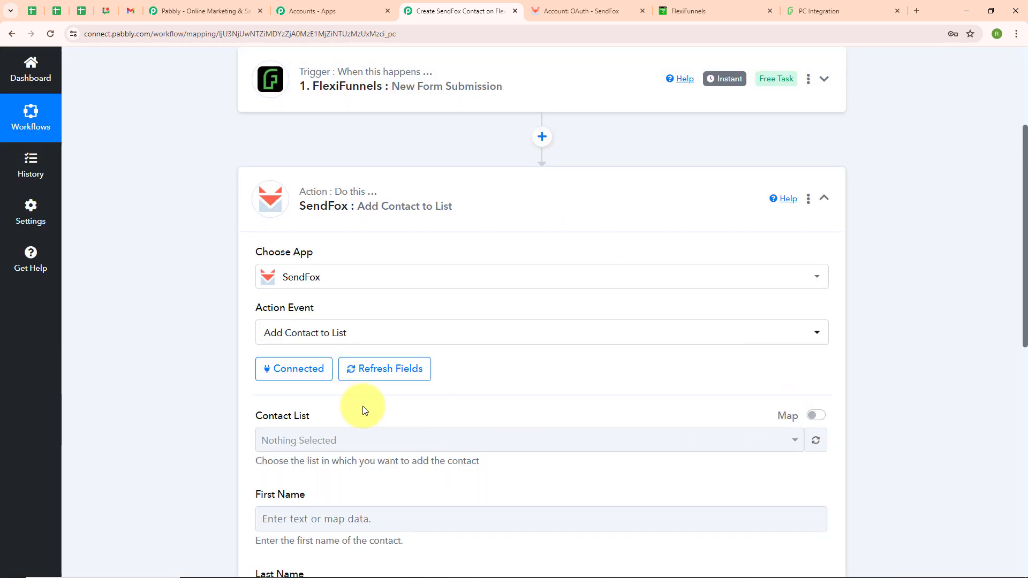
pyautogui.scroll(-2, 588, 386)
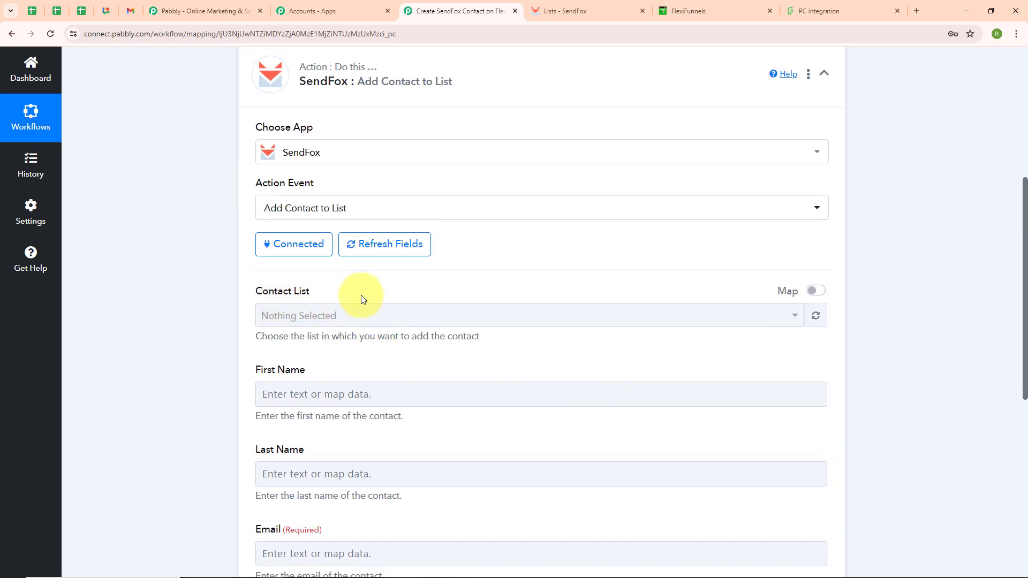
# Step: Check the available lists in SendFox and set the action's Contact List to Flexifunnels in Pabbly Connect
pyautogui.click(327, 316)
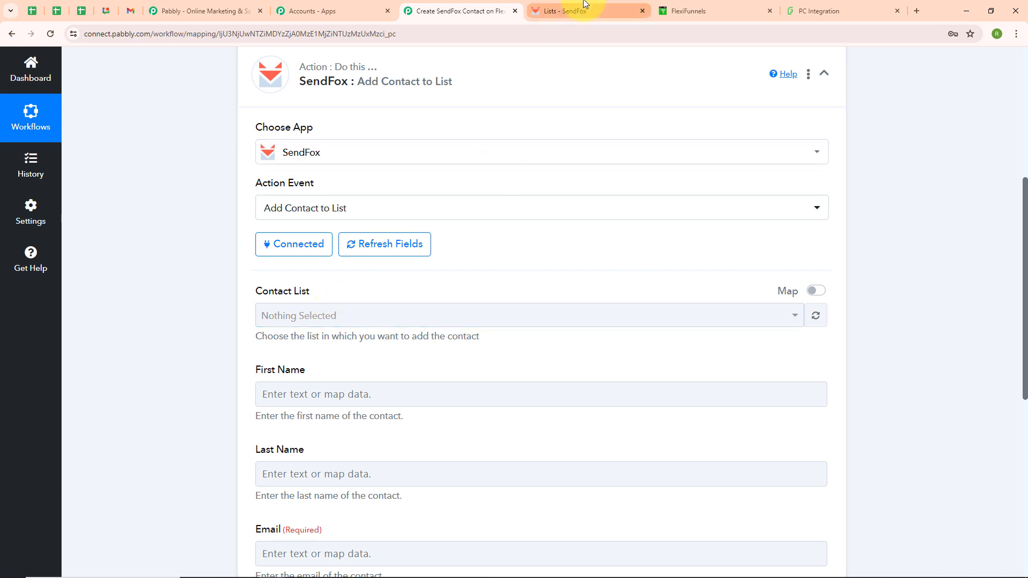
pyautogui.click(585, 5)
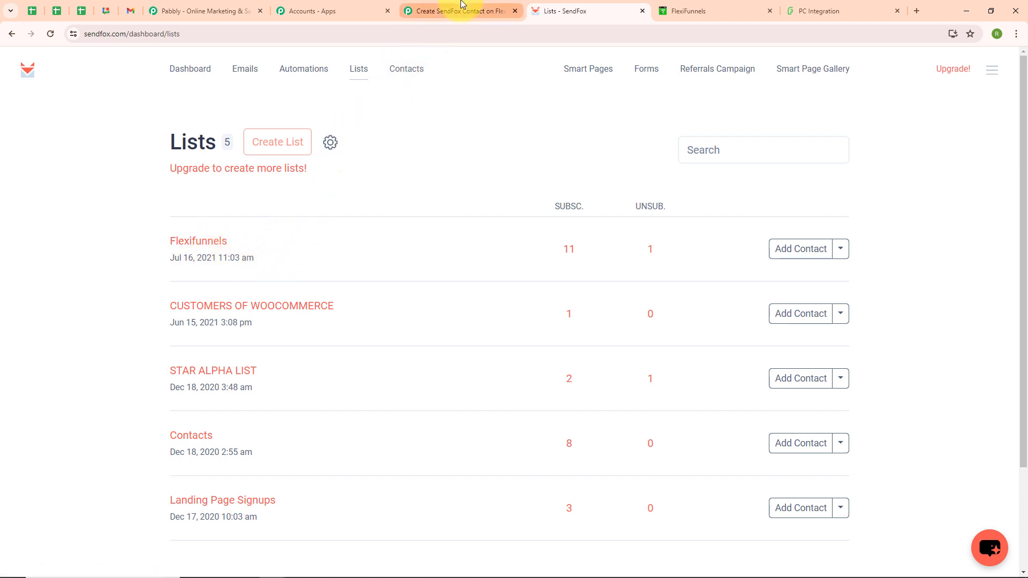
pyautogui.click(462, 7)
pyautogui.click(335, 441)
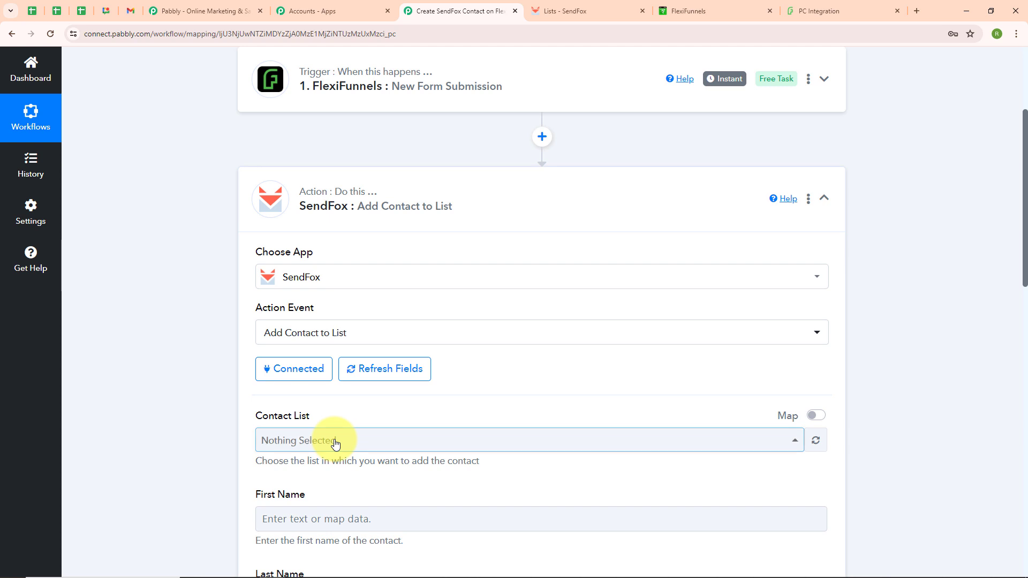
pyautogui.click(276, 312)
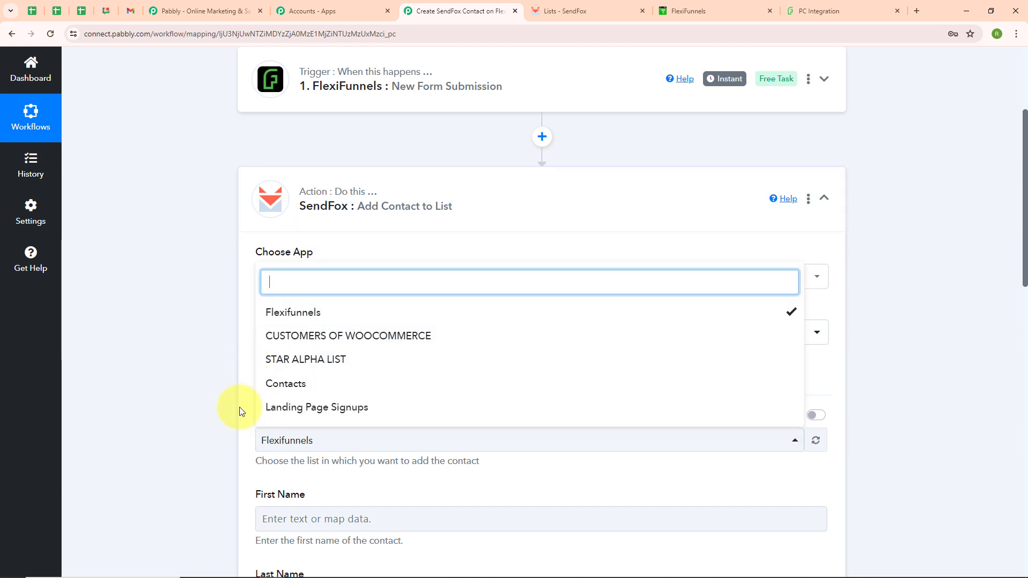
pyautogui.click(239, 408)
# Step: Map the contact's First Name field to the First Name value from the FlexiFunnels form submission
pyautogui.scroll(-3, 493, 386)
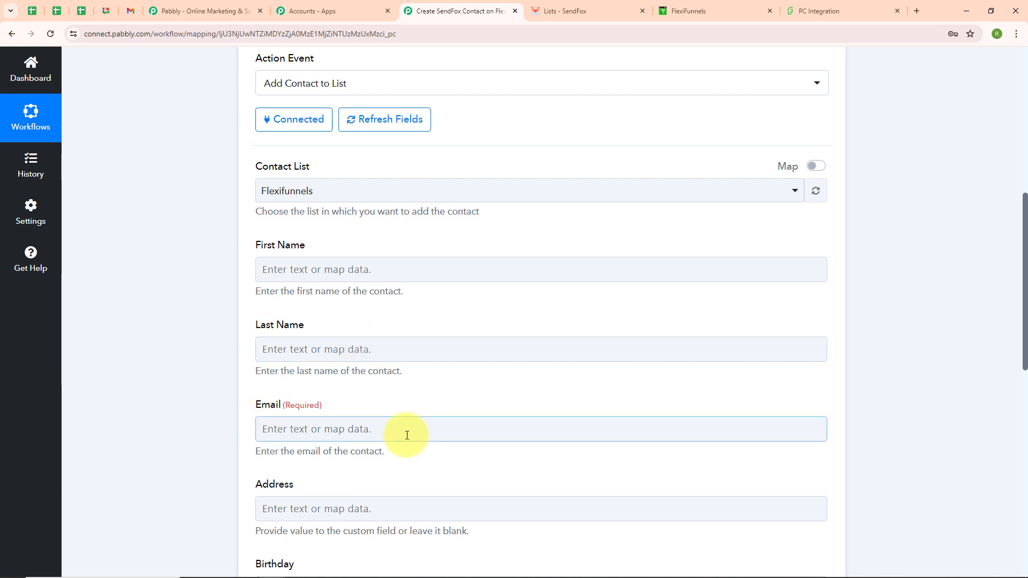
pyautogui.click(357, 275)
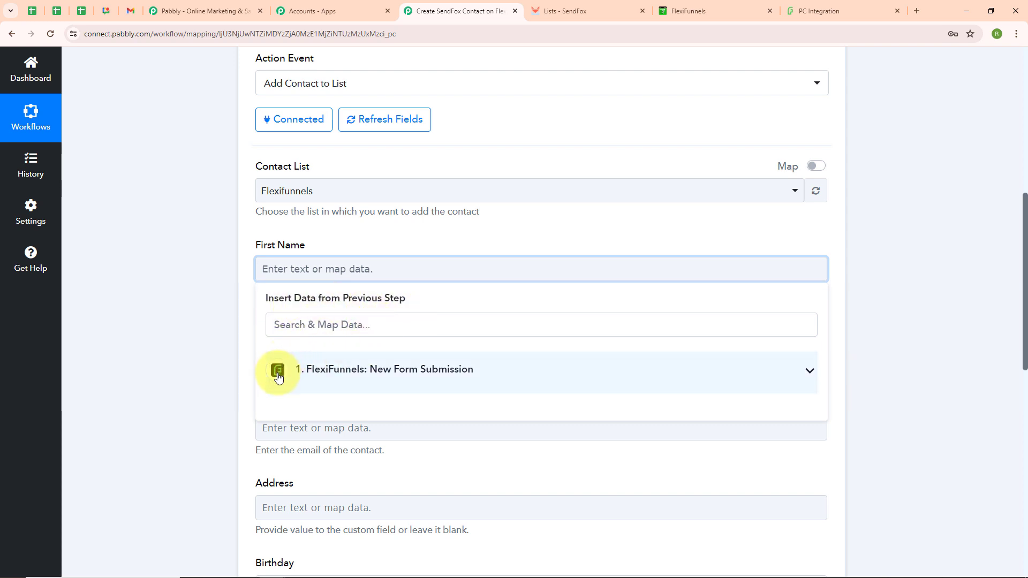
pyautogui.click(391, 379)
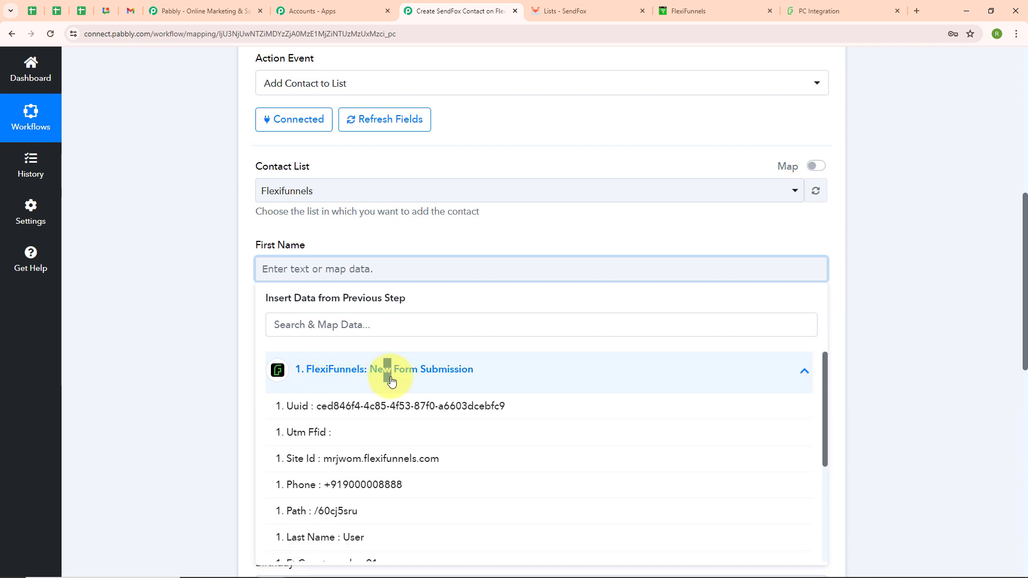
pyautogui.scroll(-2, 374, 512)
pyautogui.click(369, 500)
pyautogui.click(112, 347)
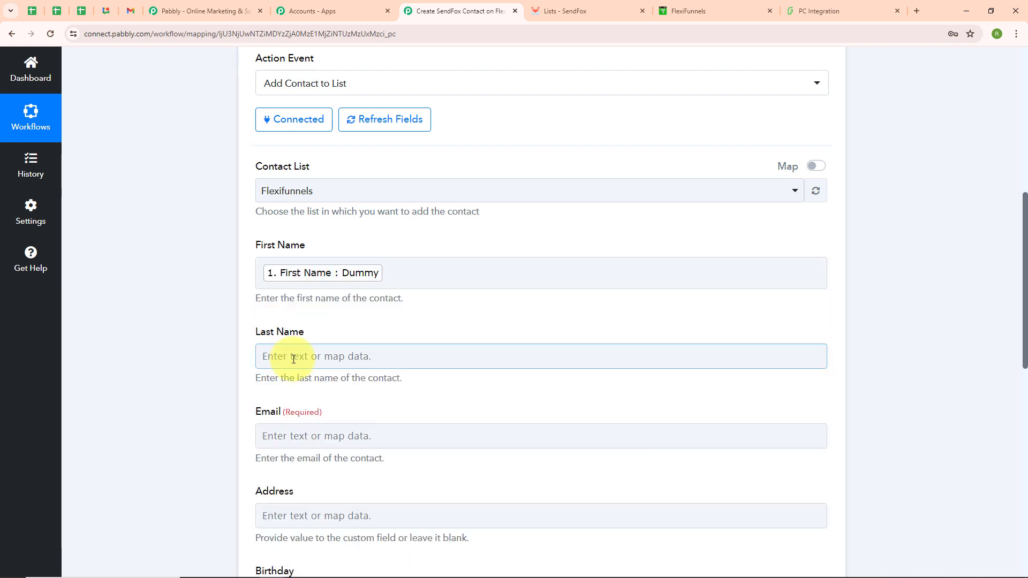
# Step: Map the contact's Last Name field to the Last Name value from the FlexiFunnels trigger
pyautogui.click(429, 355)
pyautogui.click(303, 456)
pyautogui.scroll(-3, 308, 453)
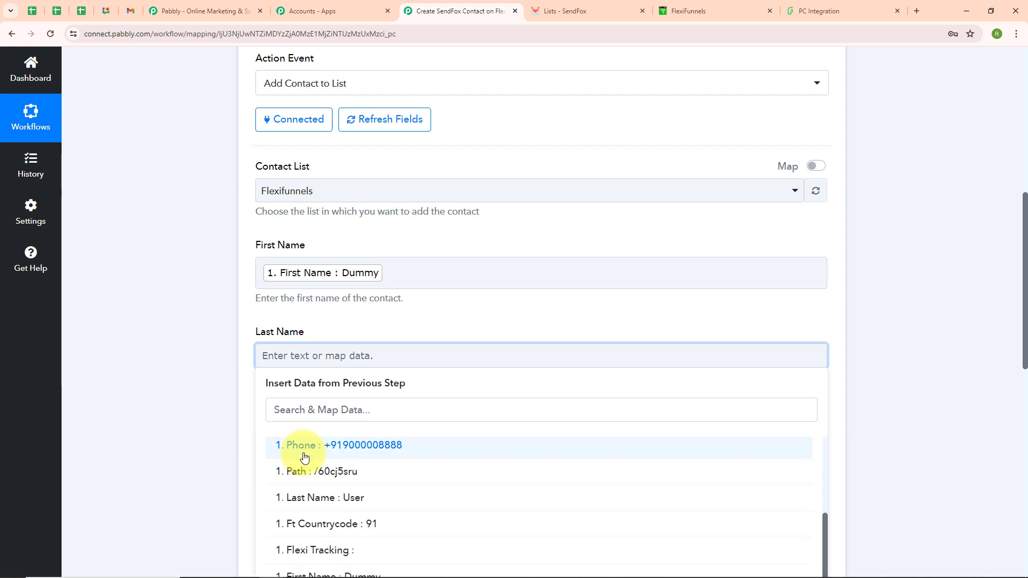
pyautogui.click(321, 491)
# Step: Map the required Email field to the Email value from the FlexiFunnels form submission
pyautogui.scroll(-4, 301, 214)
pyautogui.click(312, 189)
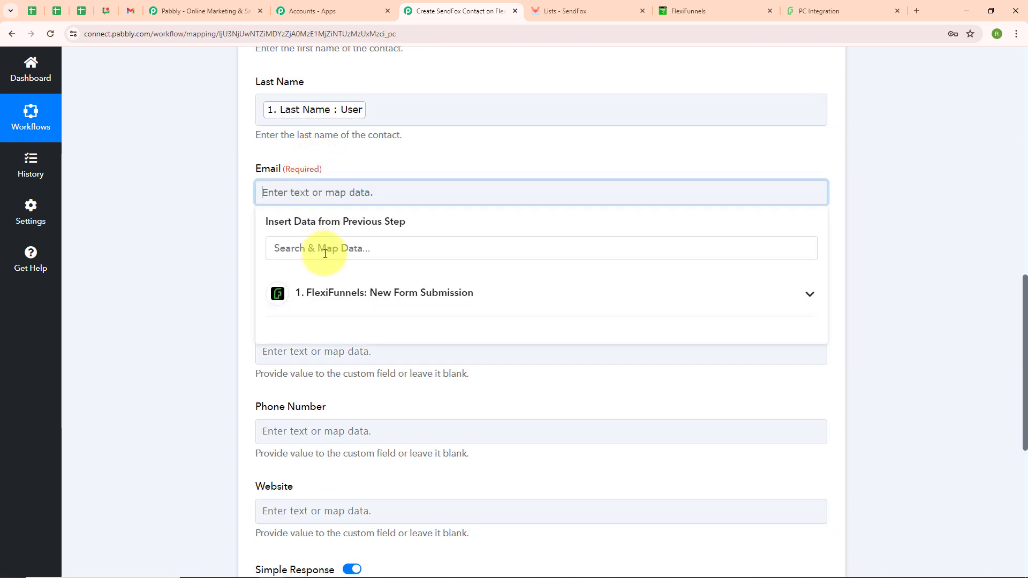
pyautogui.click(332, 296)
pyautogui.scroll(-3, 343, 429)
pyautogui.click(353, 495)
pyautogui.click(157, 384)
# Step: Map the Phone Number field to the FlexiFunnels Phone value, then save the action and send a test request
pyautogui.scroll(-2, 294, 143)
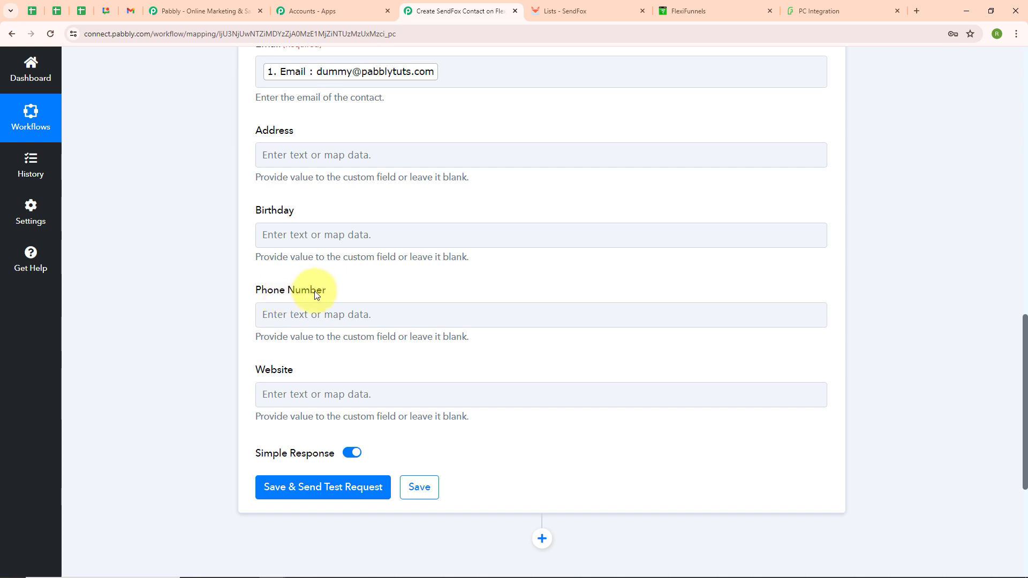
pyautogui.click(270, 317)
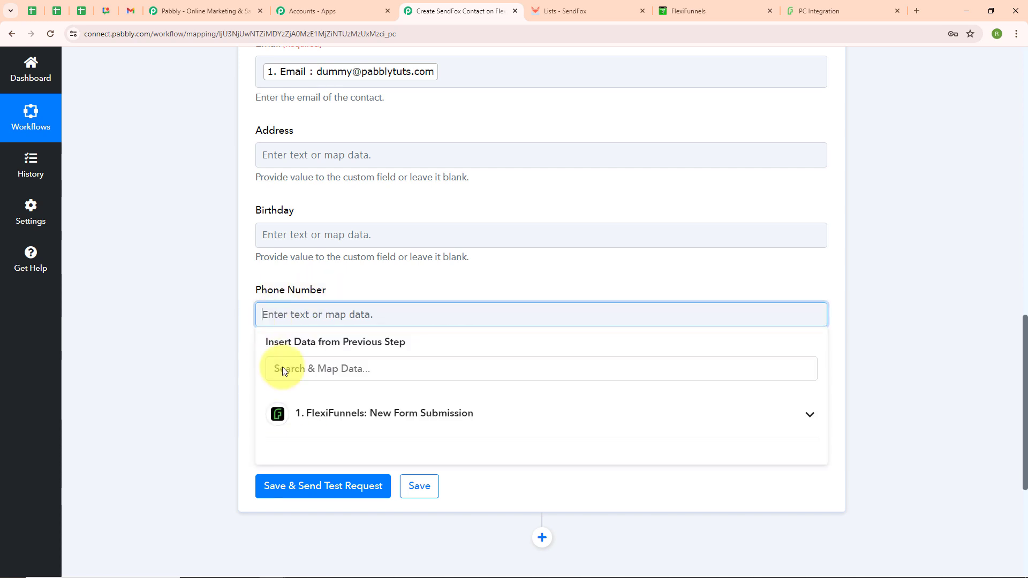
pyautogui.click(305, 428)
pyautogui.click(342, 529)
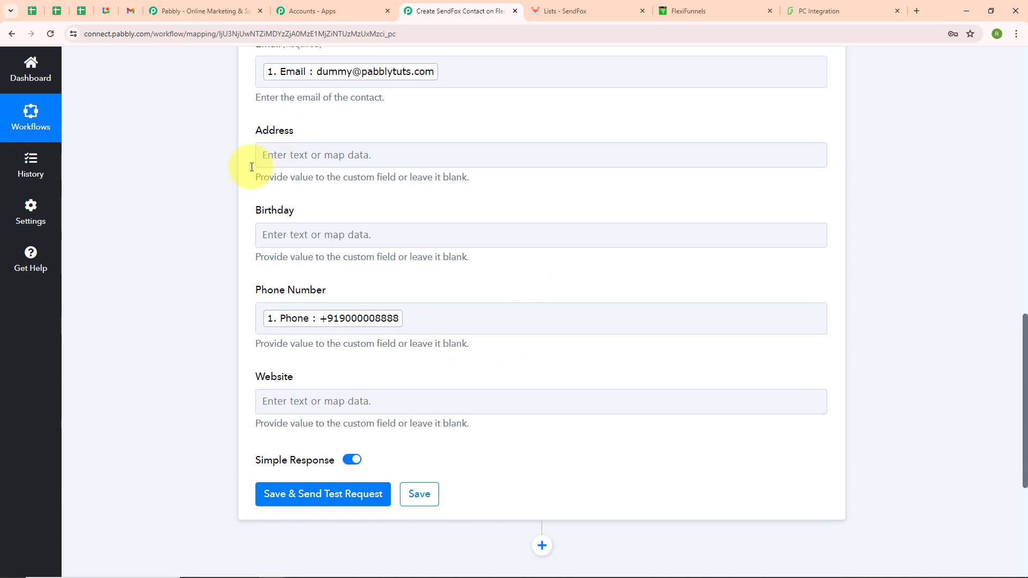
pyautogui.click(274, 498)
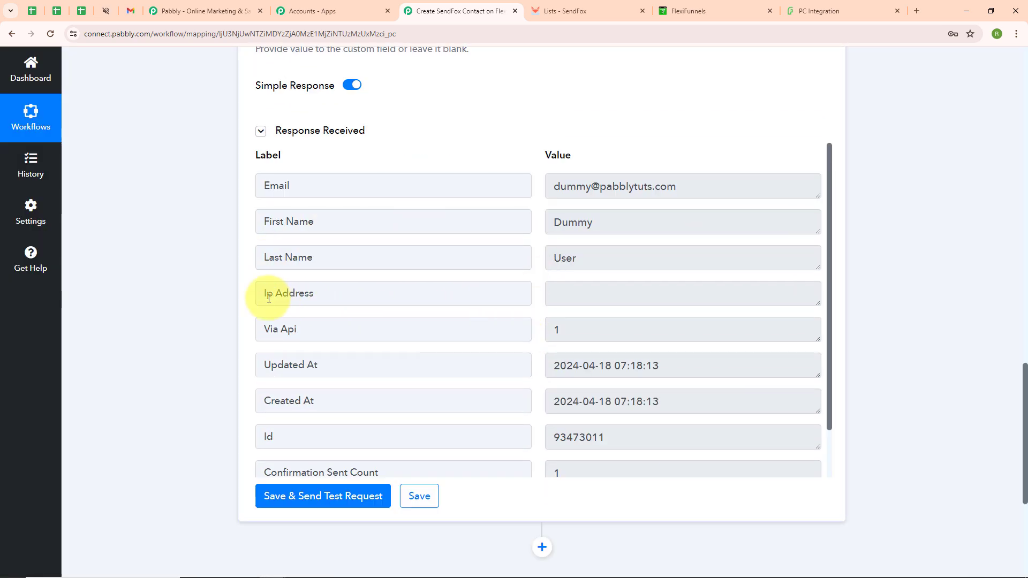
# Step: Check the subscribers of the Flexifunnels list in SendFox for the test contact and return to the Pabbly Connect workflow
pyautogui.click(569, 11)
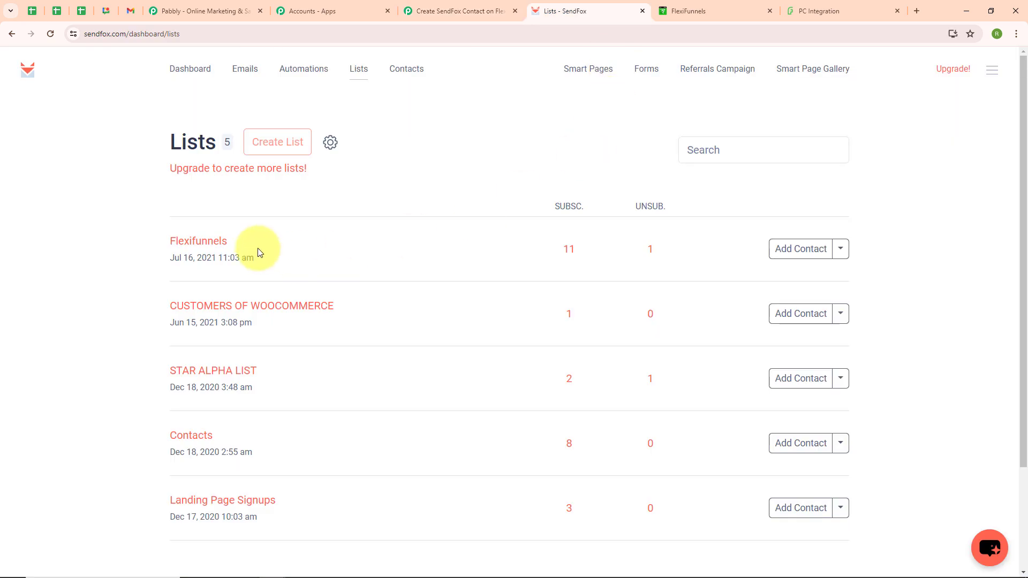
pyautogui.click(213, 244)
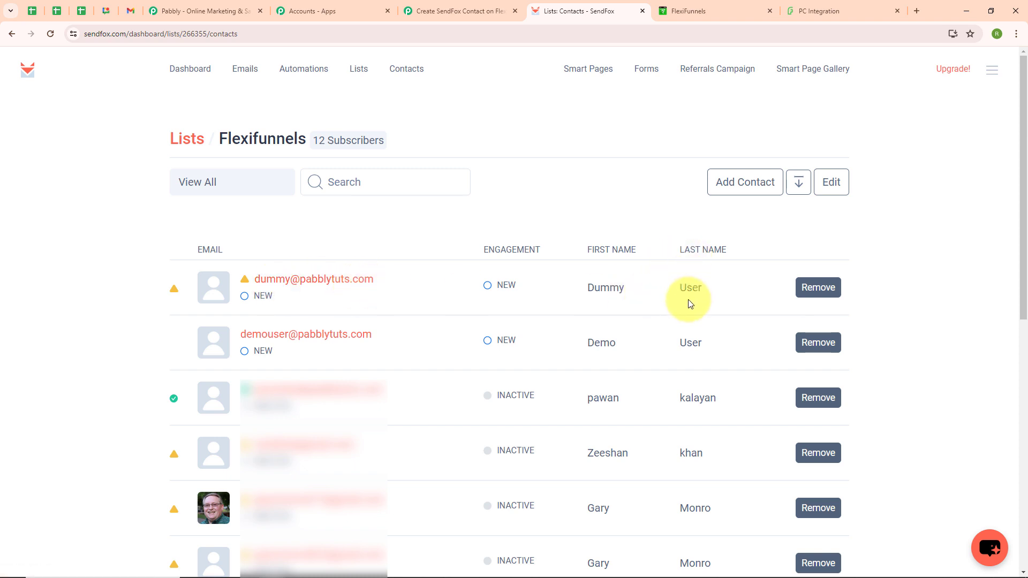
pyautogui.click(483, 12)
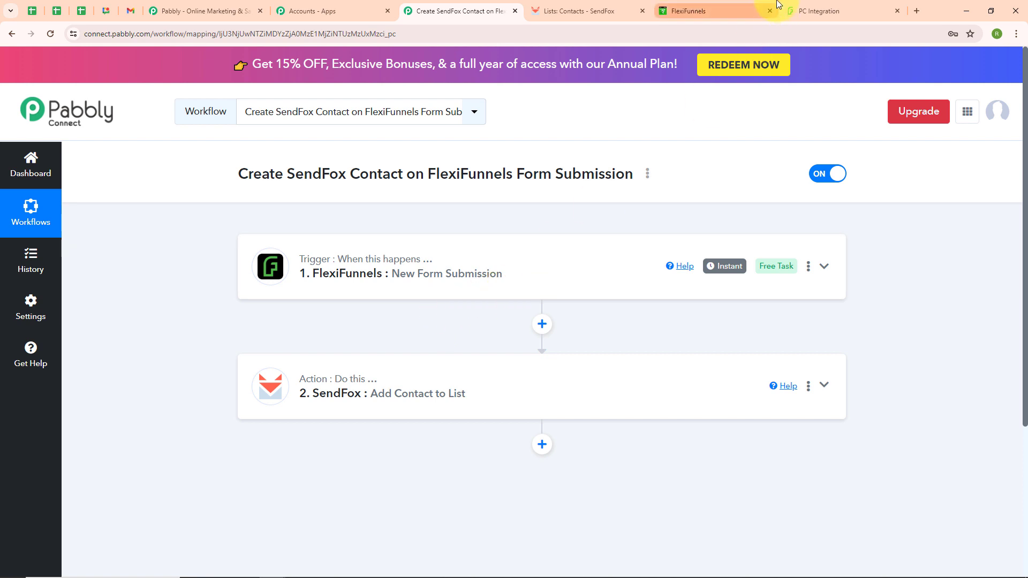
# Step: Switch to the FlexiFunnels form page and enter a new test contact's first and last name
pyautogui.click(807, 7)
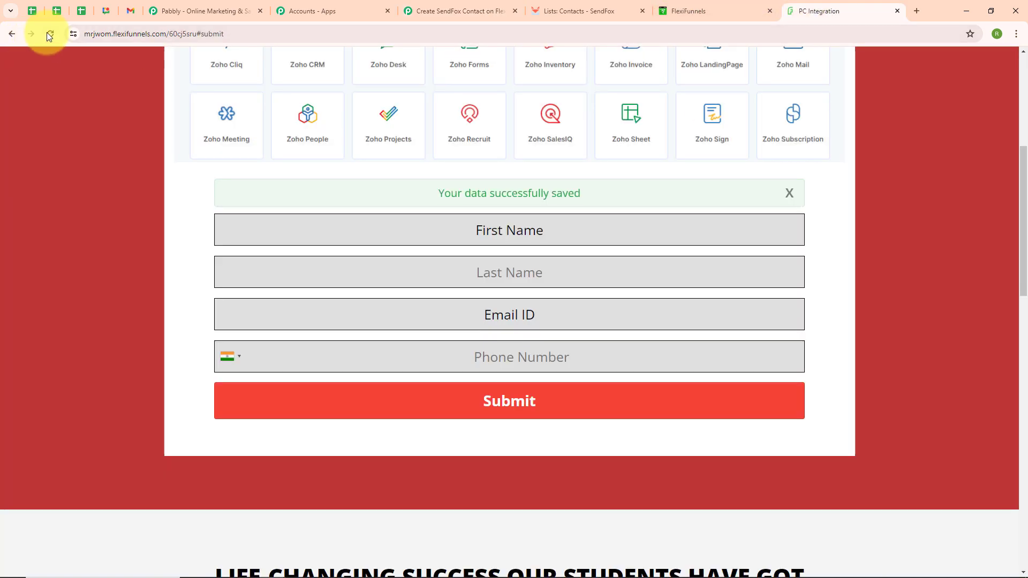
pyautogui.scroll(-5, 409, 213)
pyautogui.scroll(5, 409, 213)
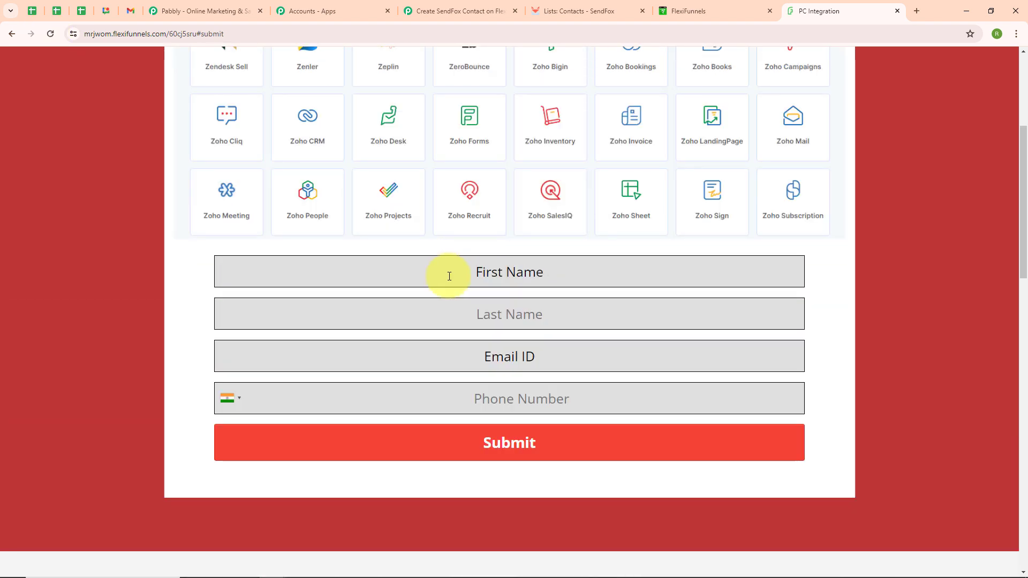
pyautogui.click(449, 276)
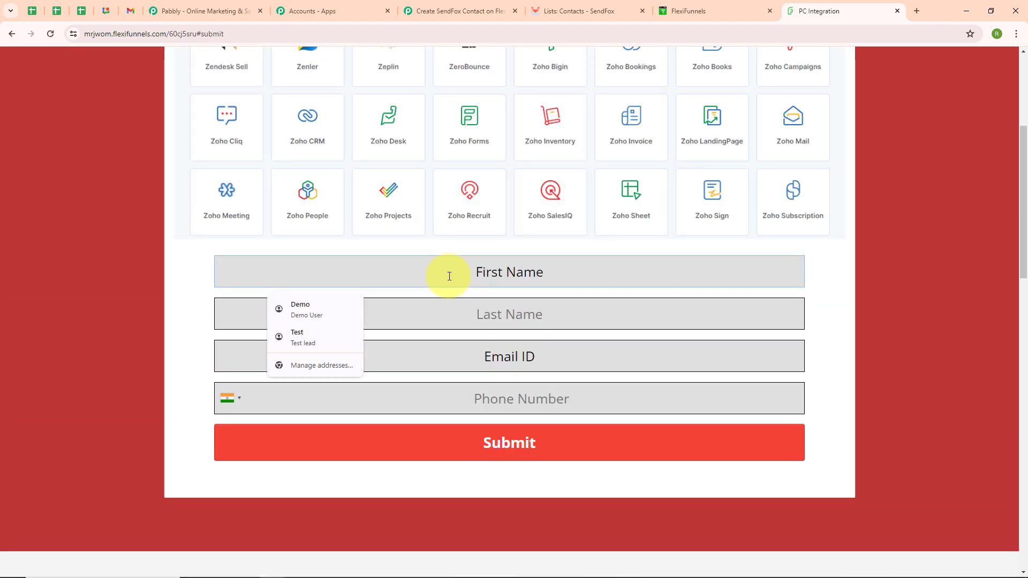
pyautogui.write('Test')
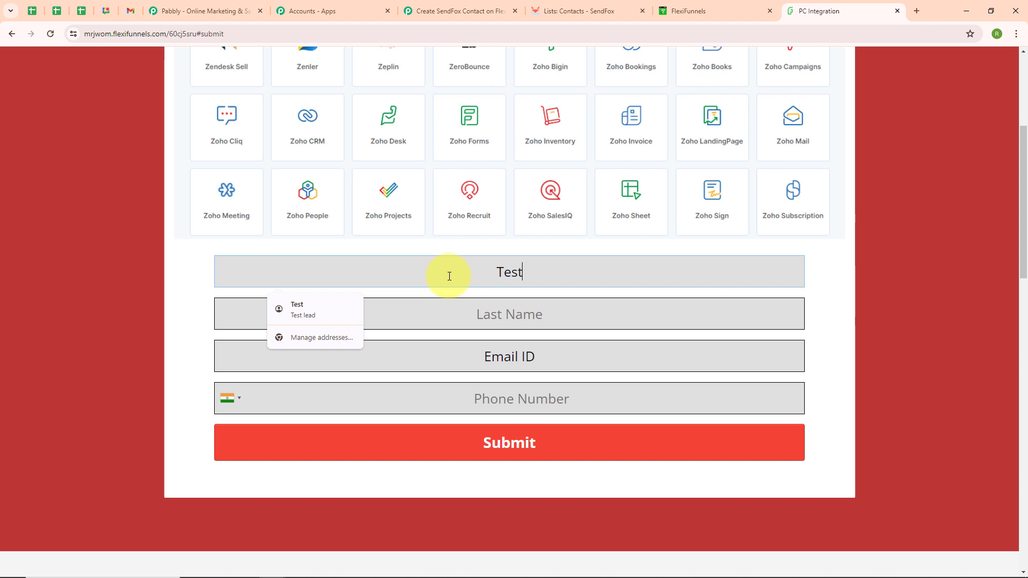
pyautogui.click(458, 316)
pyautogui.write('User')
# Step: Enter the test contact's email address and phone number in the form and submit it
pyautogui.click(461, 348)
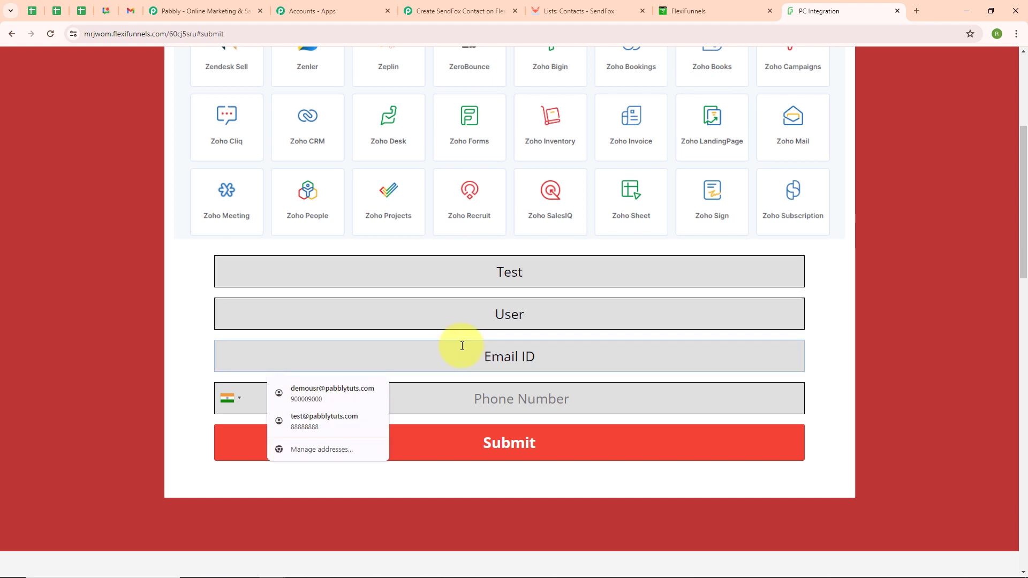
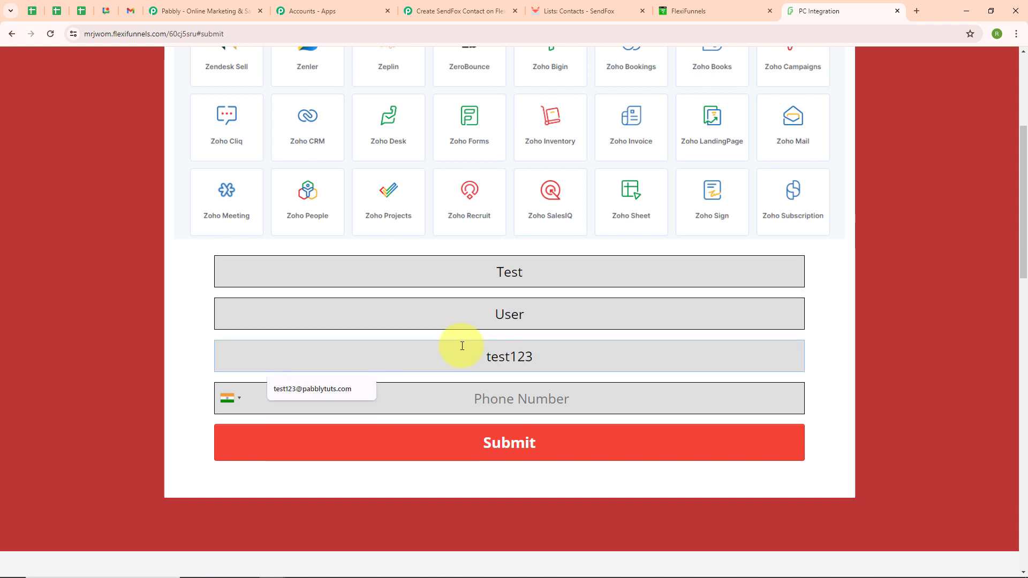
pyautogui.click(470, 394)
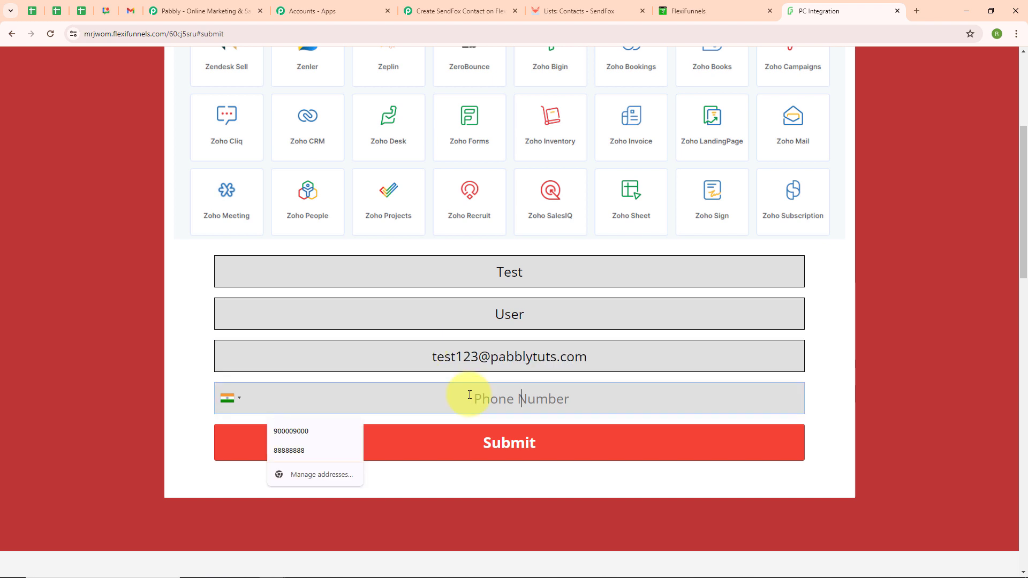
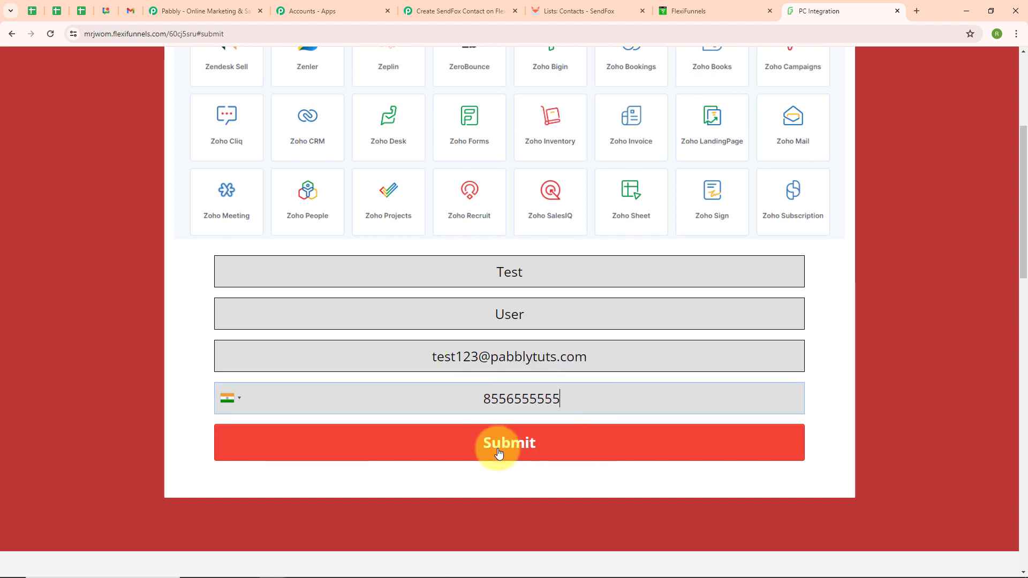
pyautogui.click(473, 452)
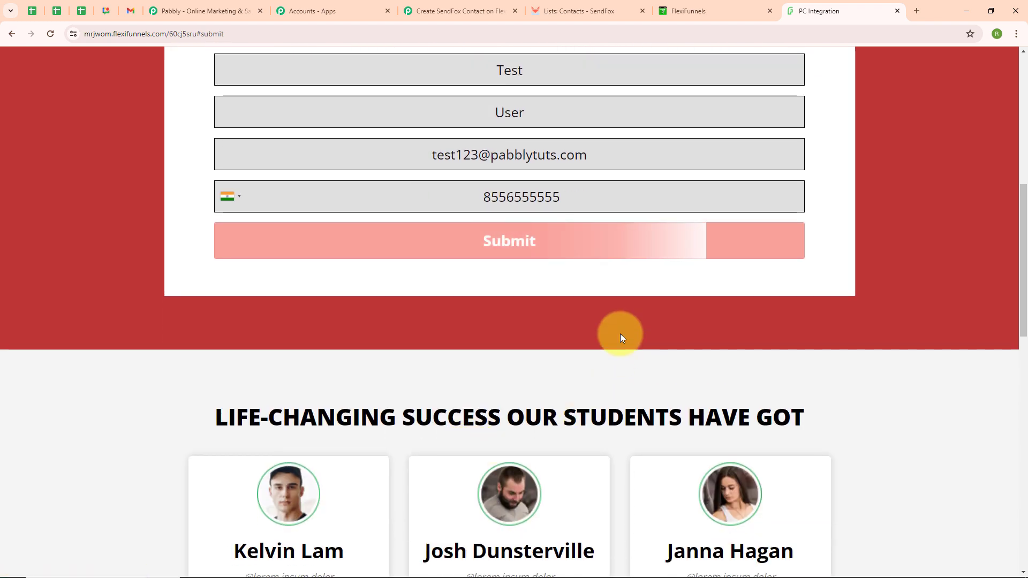
# Step: Check the form's submission status and the Flexifunnels list in SendFox for the new contact, then return to the Pabbly Connect workflow
pyautogui.scroll(5, 608, 337)
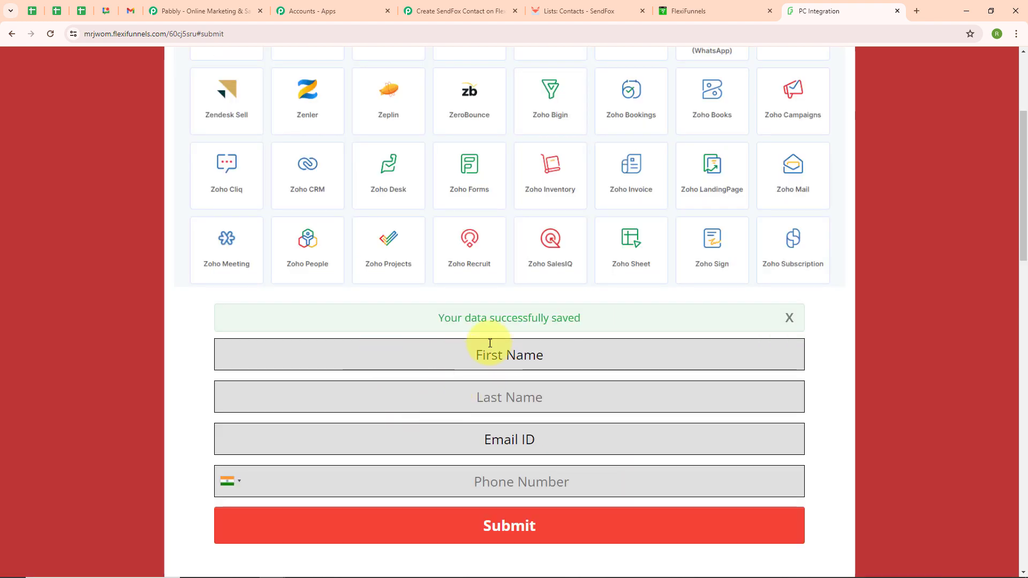
pyautogui.click(570, 12)
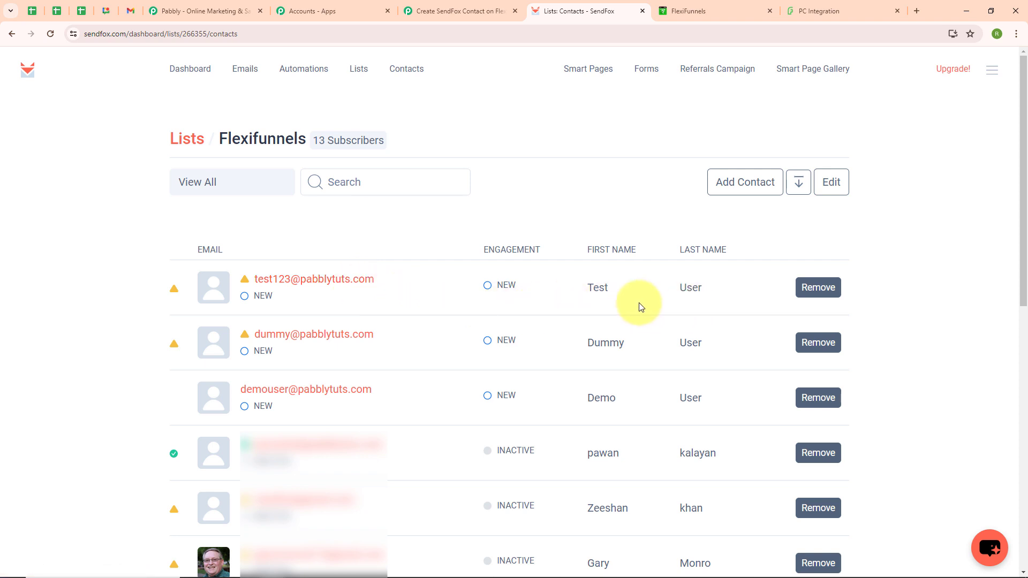
pyautogui.hotkey('ctrl', 'shift', 'Tab')
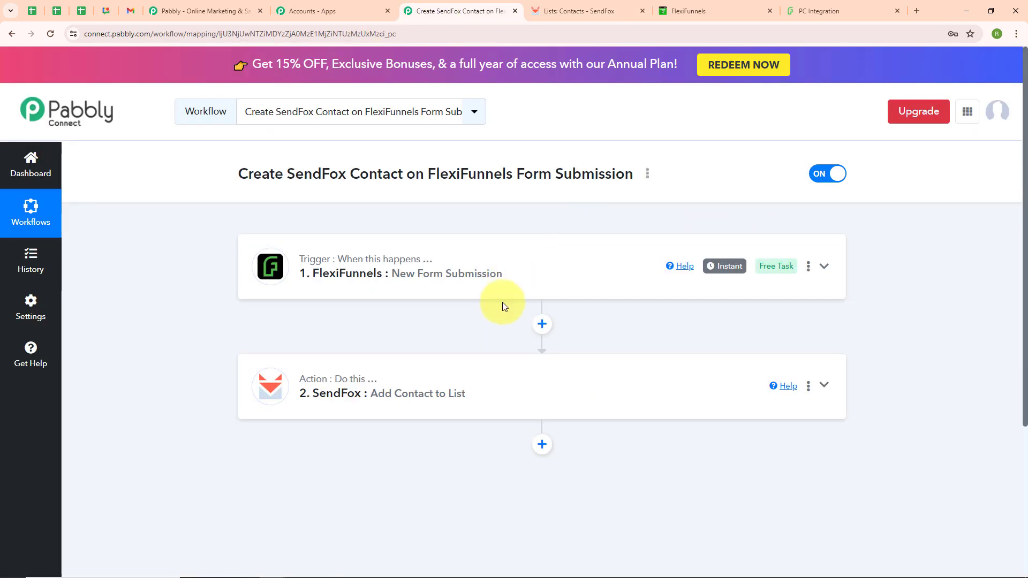